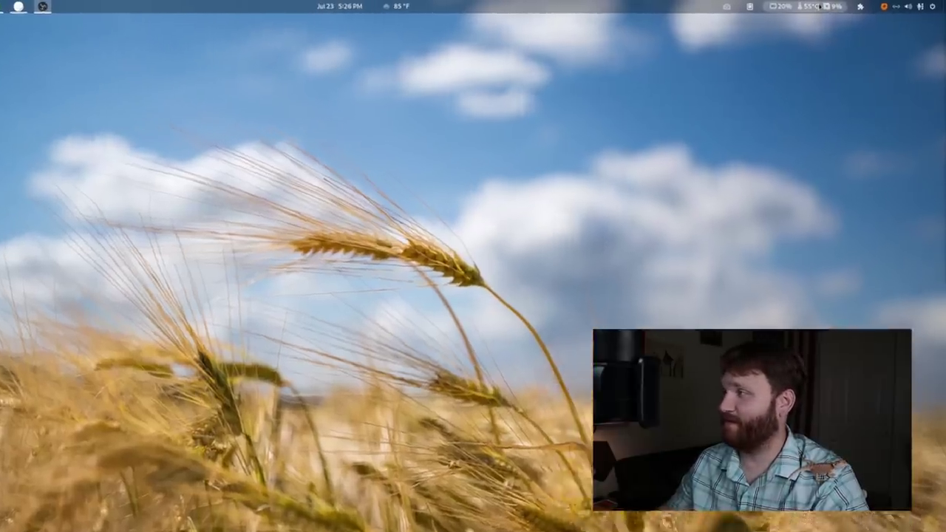
# - Review the Vitals readings dropdown and its preferences window without changing anything
pyautogui.click(825, 6)
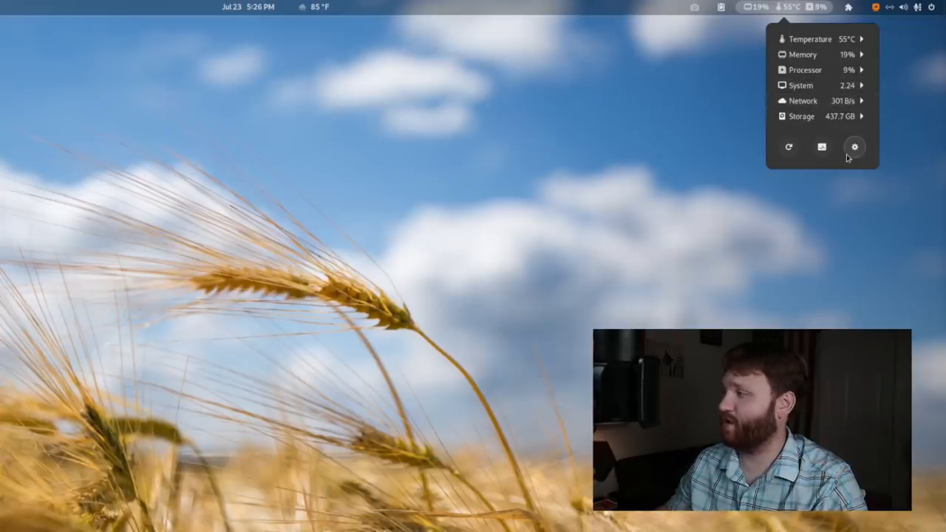
pyautogui.click(856, 148)
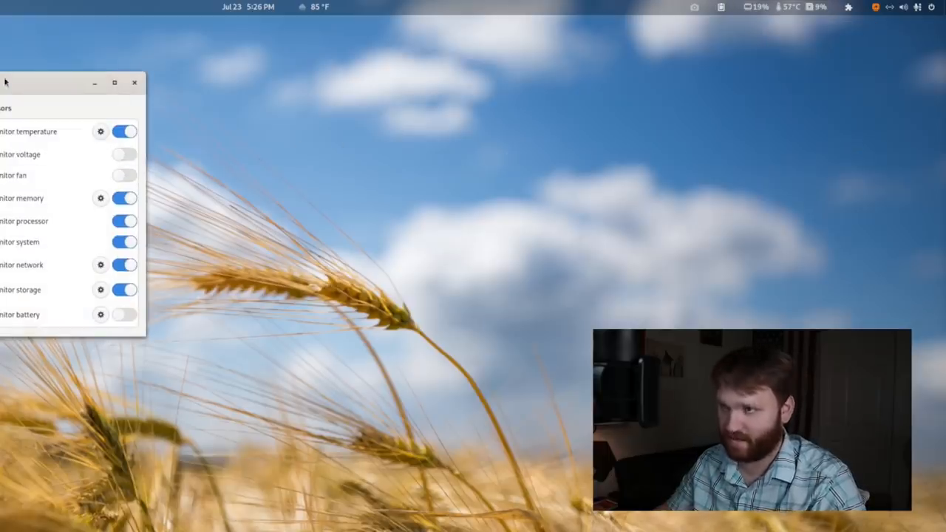
pyautogui.moveTo(5, 82); pyautogui.dragTo(260, 90)
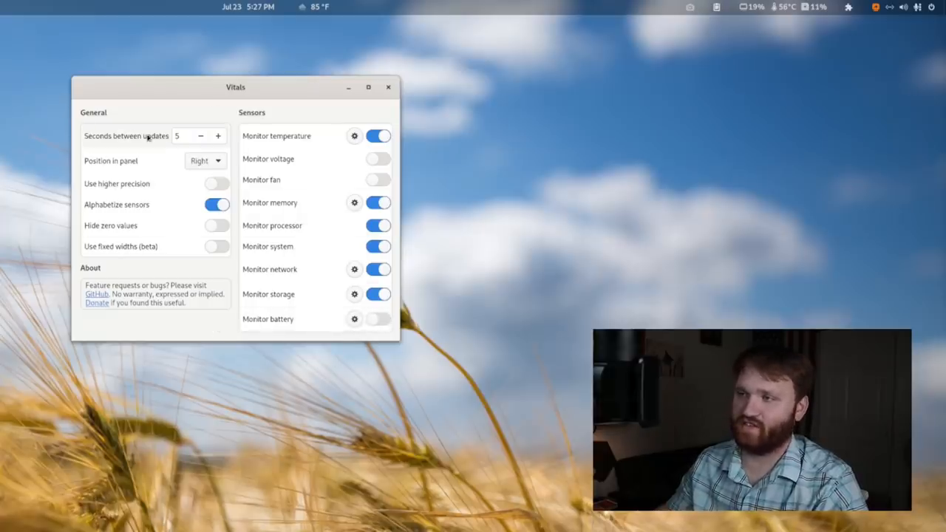
pyautogui.click(389, 89)
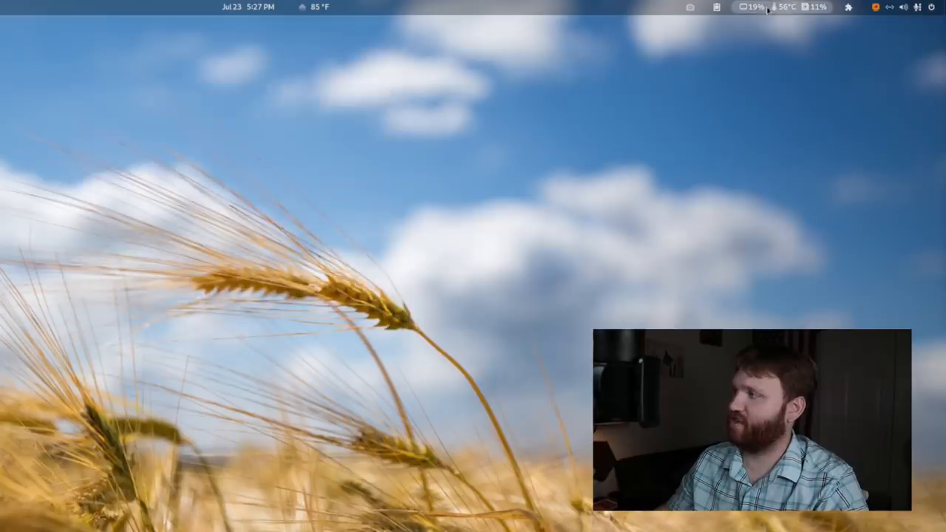
# - Expand the Processor readings in Vitals and pin the Boost clock speed to the top bar
pyautogui.click(809, 9)
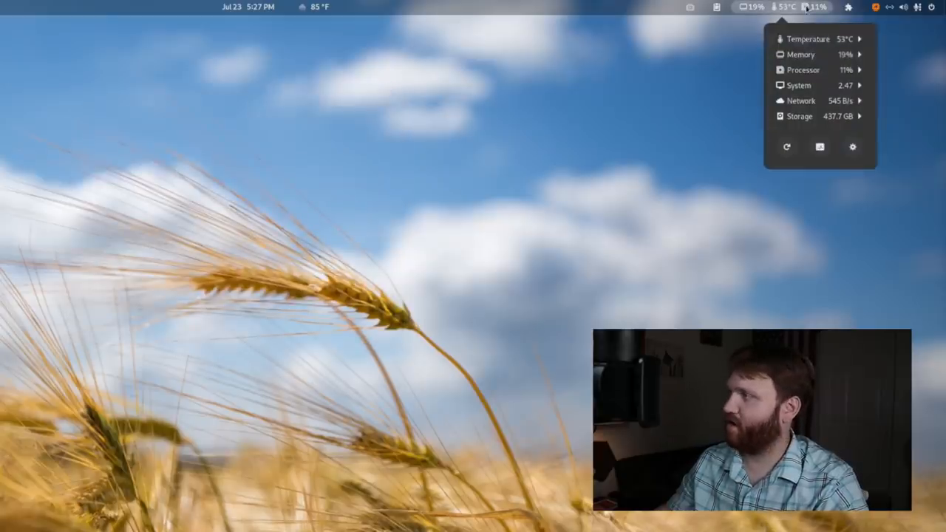
pyautogui.click(861, 70)
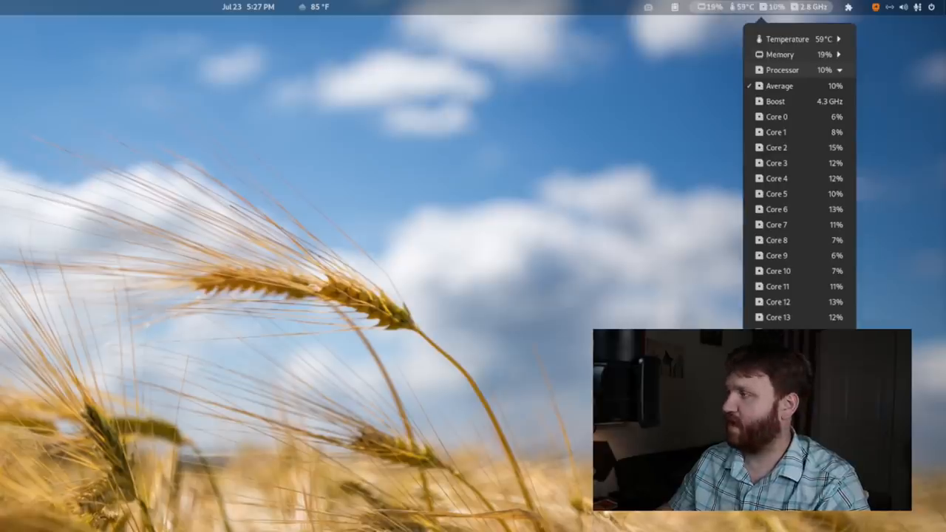
pyautogui.click(809, 9)
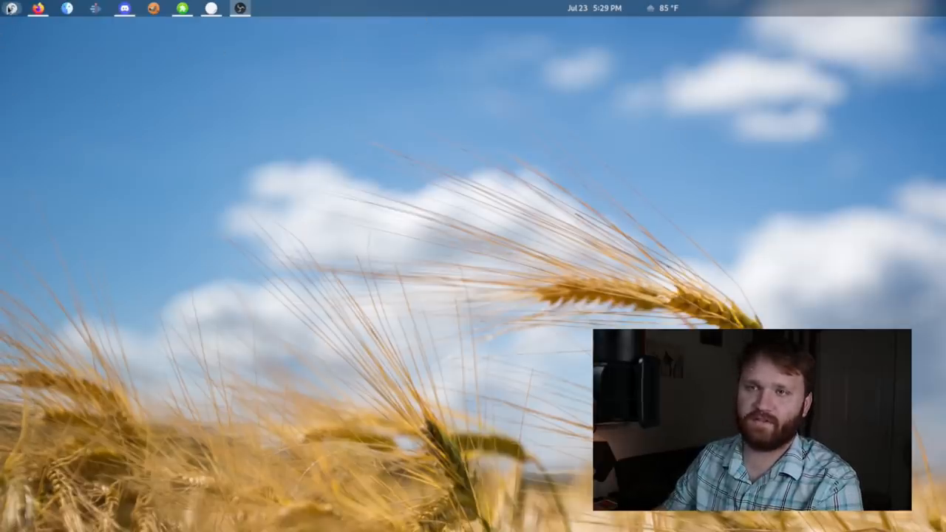
# - Bring up the ArcMenu button's context menu to reach ArcMenu Settings
pyautogui.click(12, 10)
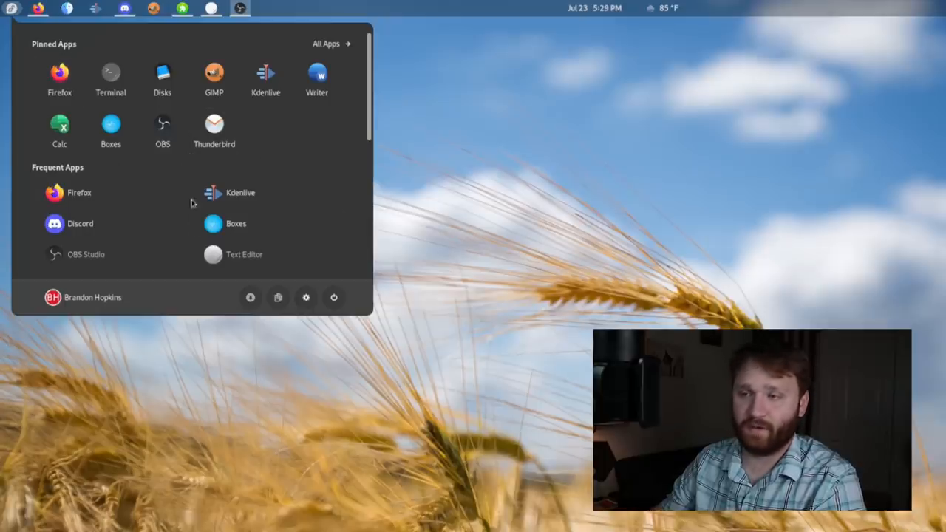
pyautogui.rightClick(12, 8)
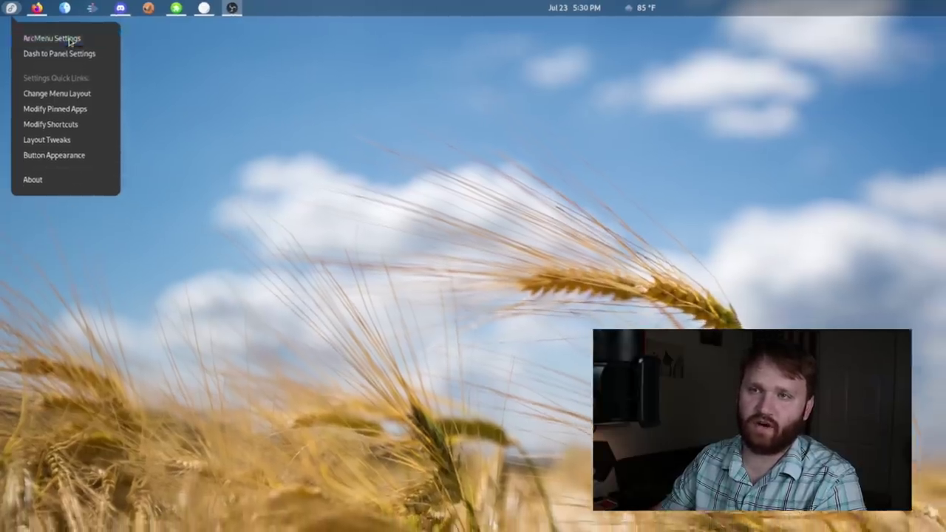
# - In ArcMenu Settings, browse the Menu Layout categories, glancing at the Traditional layouts
pyautogui.click(74, 42)
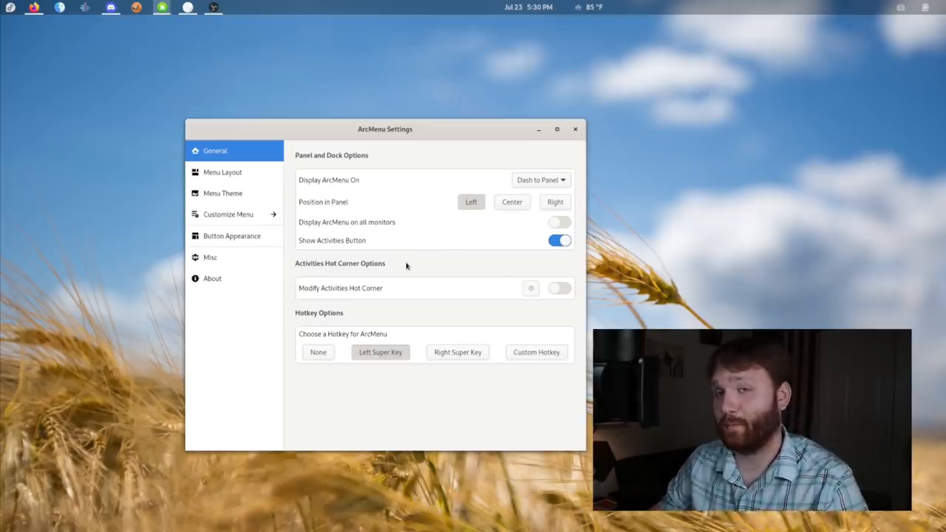
pyautogui.click(229, 171)
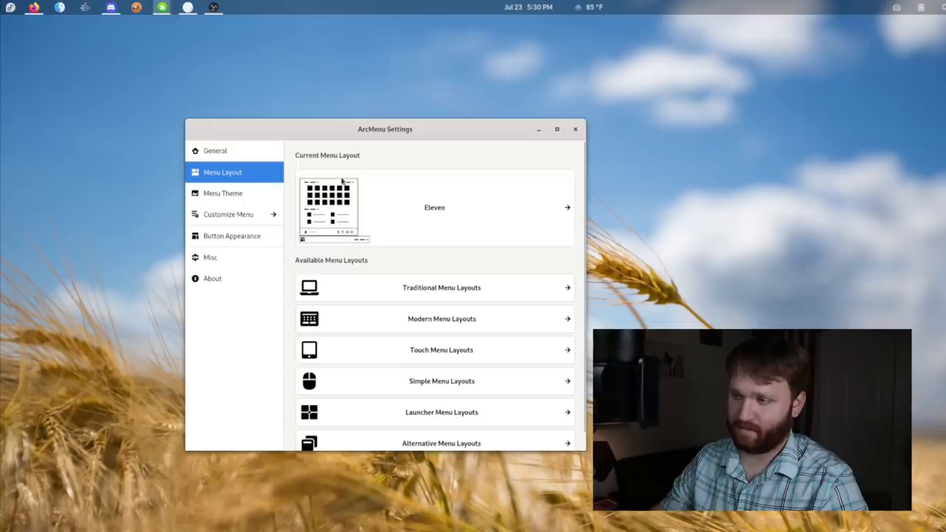
pyautogui.scroll(-1, 429, 199)
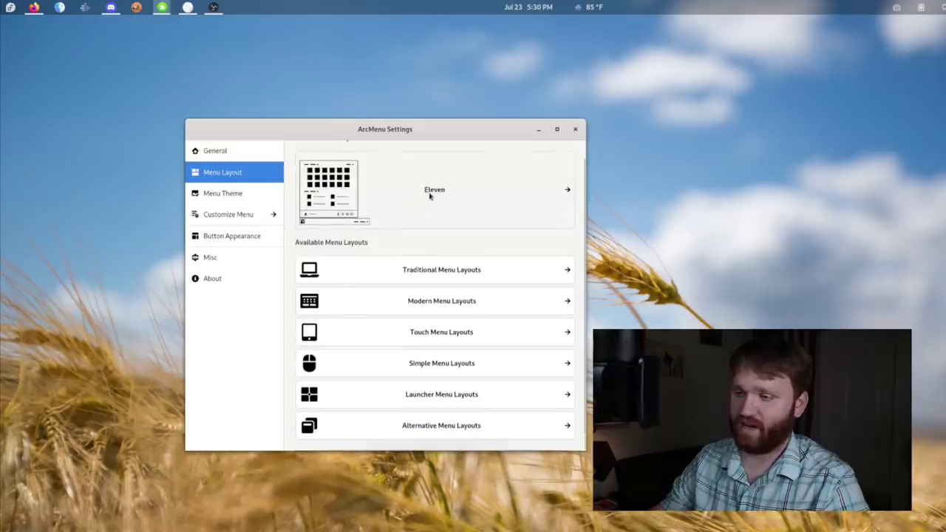
pyautogui.click(442, 271)
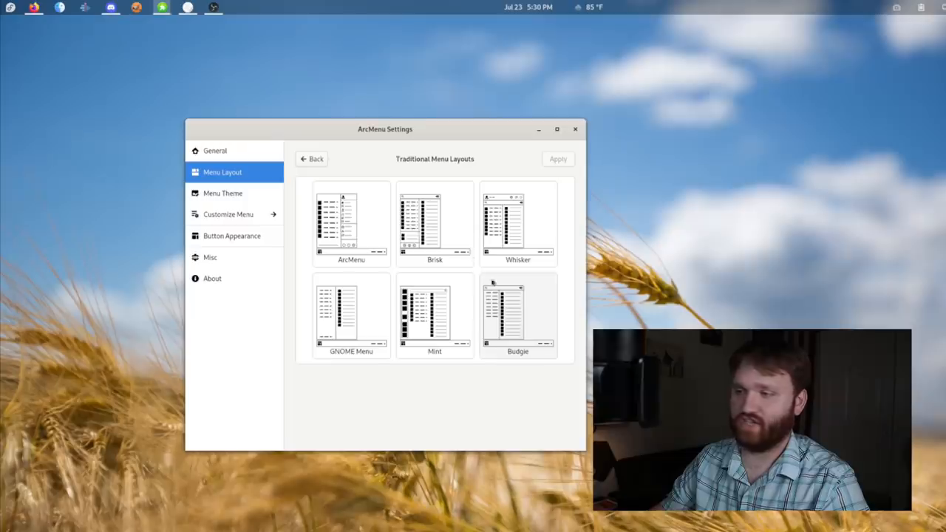
pyautogui.click(313, 161)
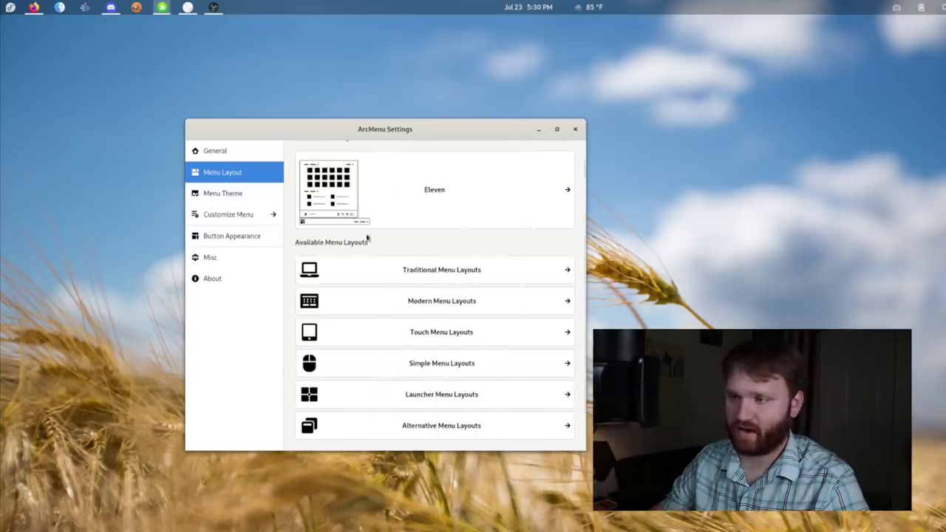
# - Apply the Windows layout from Modern Menu Layouts and preview it in the ArcMenu
pyautogui.click(462, 301)
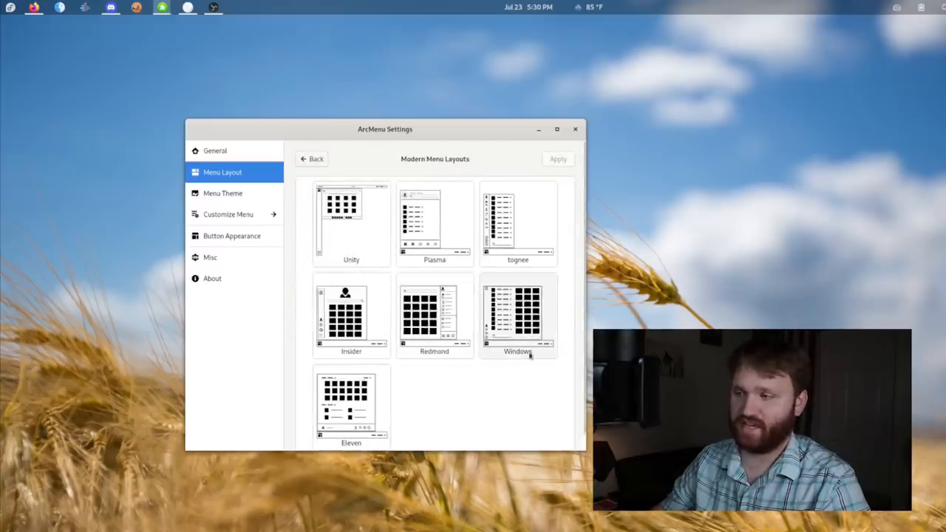
pyautogui.click(510, 318)
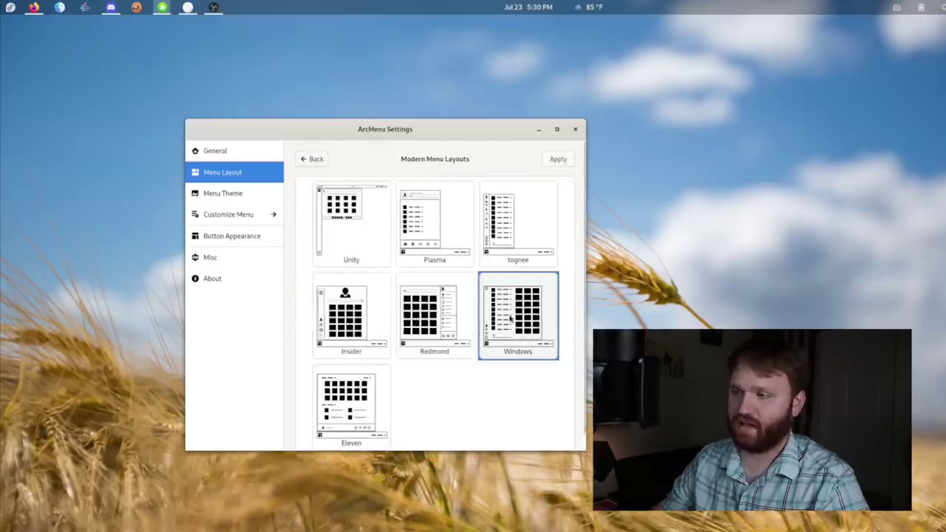
pyautogui.click(558, 159)
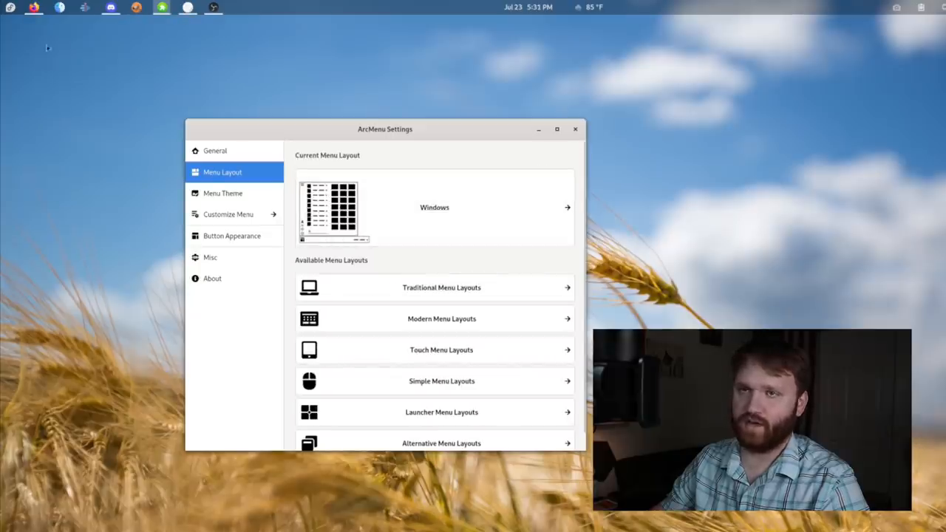
pyautogui.click(9, 8)
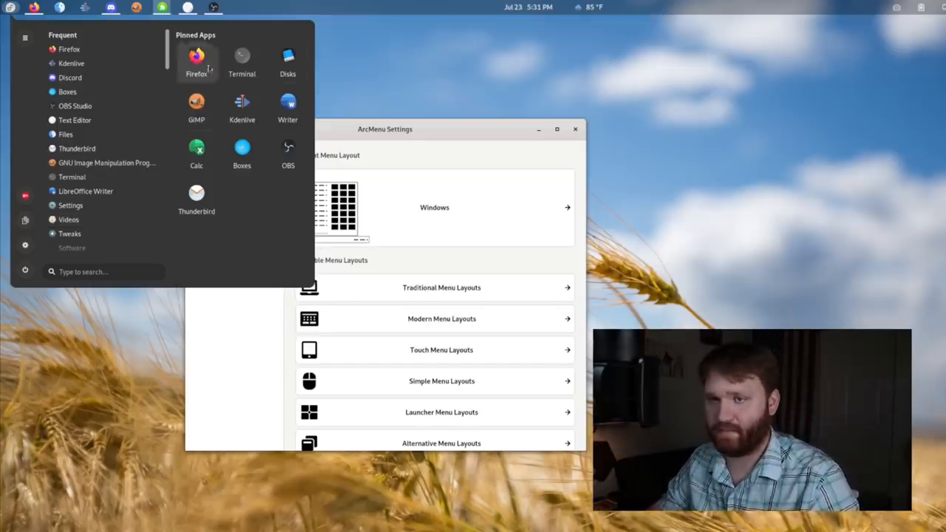
pyautogui.click(456, 255)
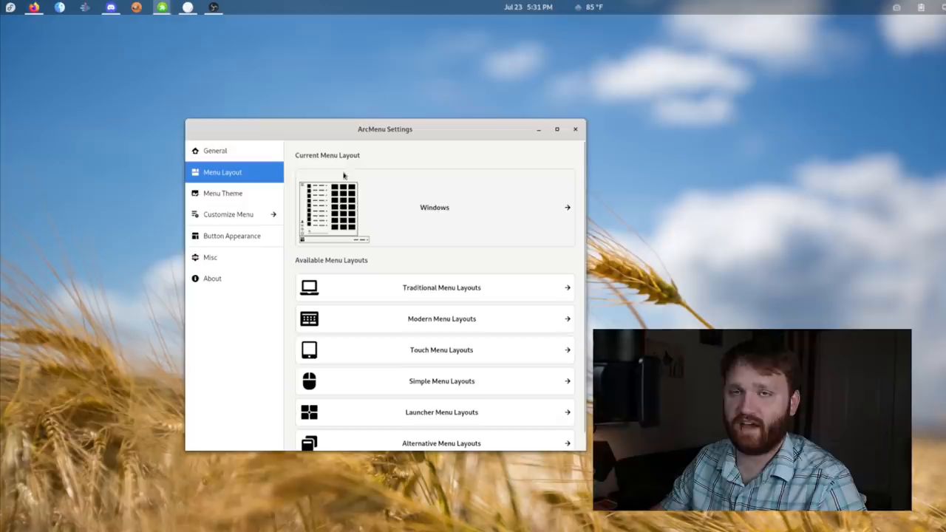
# - Visit Customize Menu briefly, then show the Button Appearance page of ArcMenu Settings
pyautogui.click(228, 214)
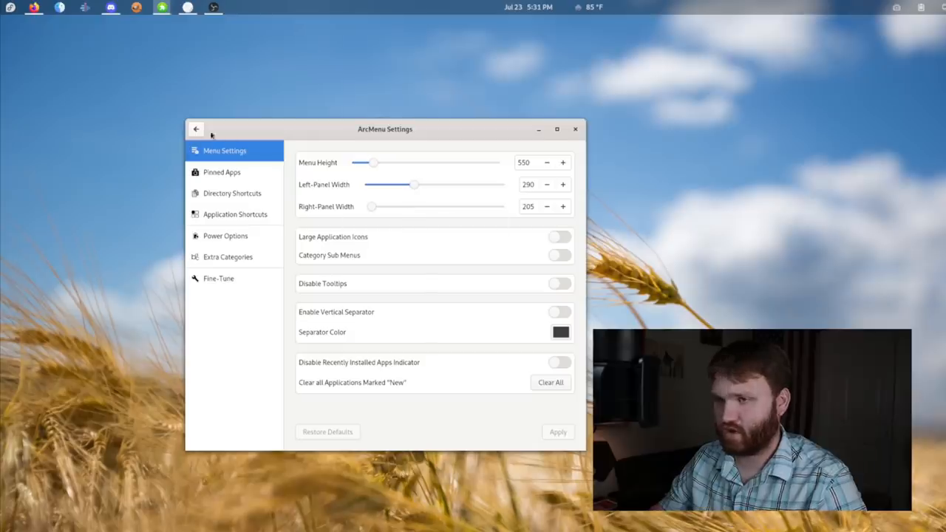
pyautogui.click(196, 129)
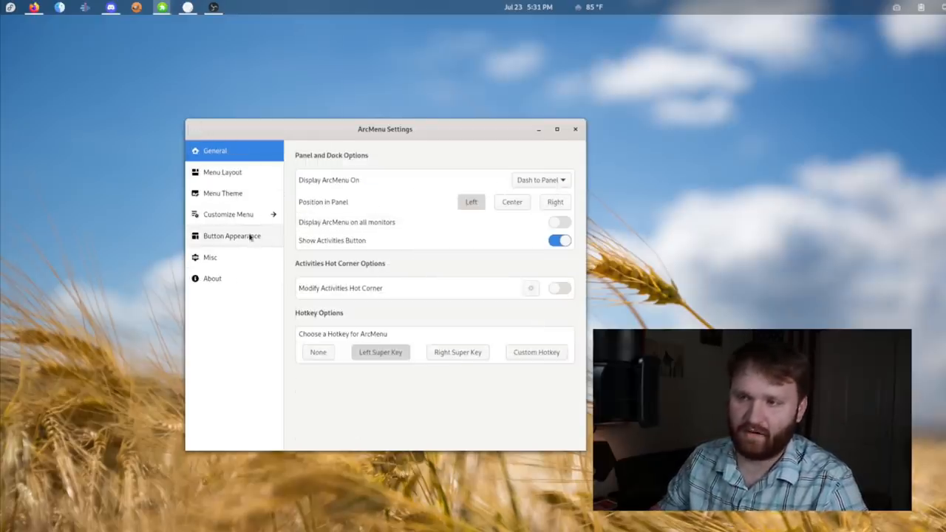
pyautogui.click(250, 237)
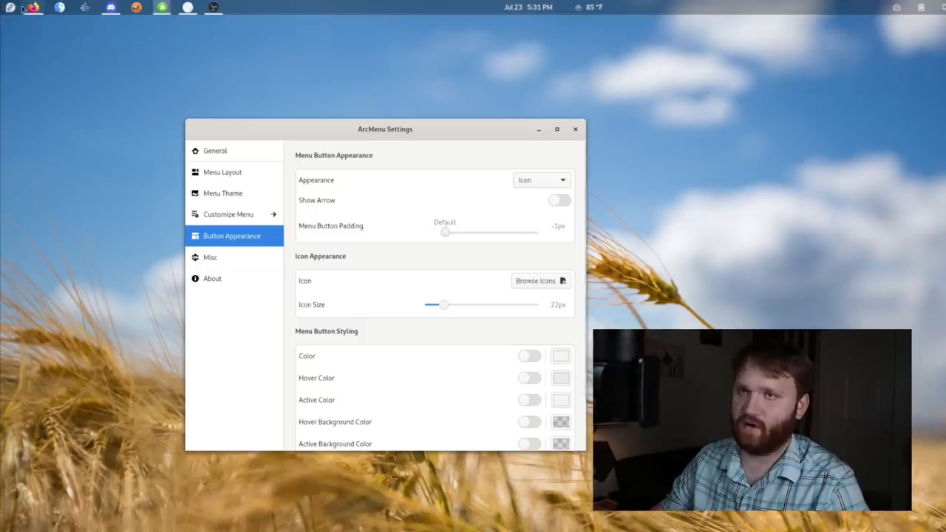
pyautogui.scroll(-3, 415, 311)
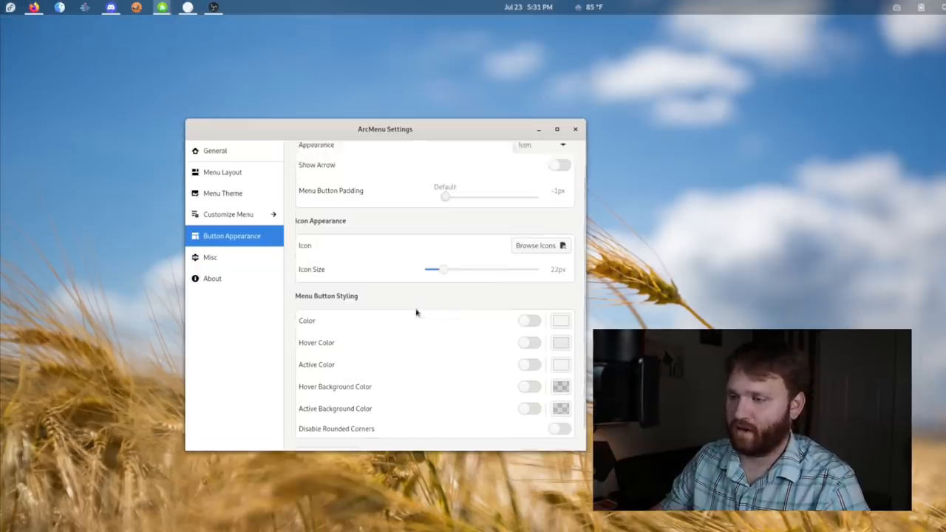
pyautogui.scroll(-2, 415, 311)
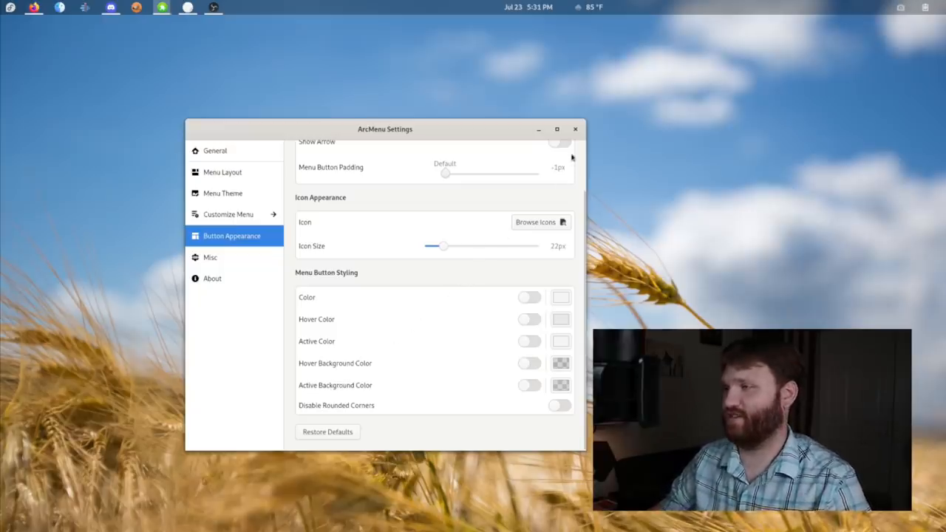
# - Close ArcMenu Settings, flash the Activities overview, and show the Extension List dropdown
pyautogui.click(575, 131)
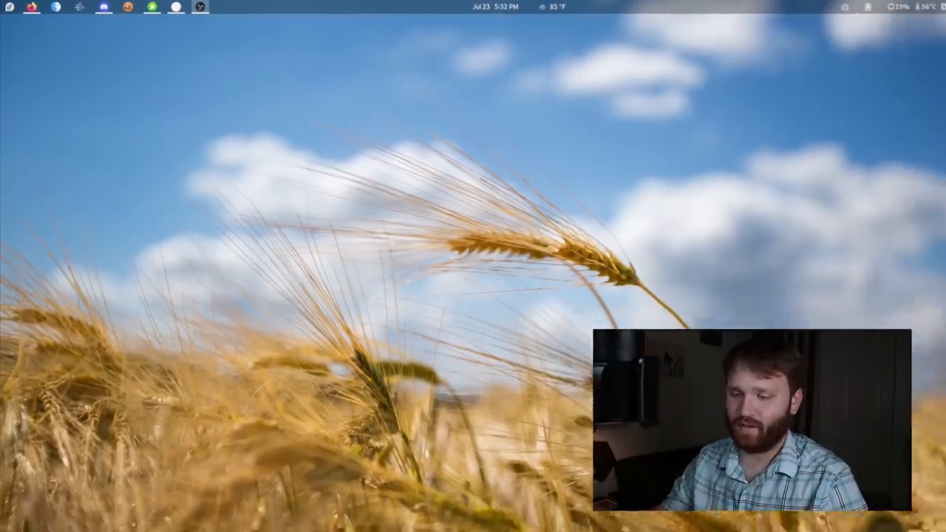
pyautogui.press('super')
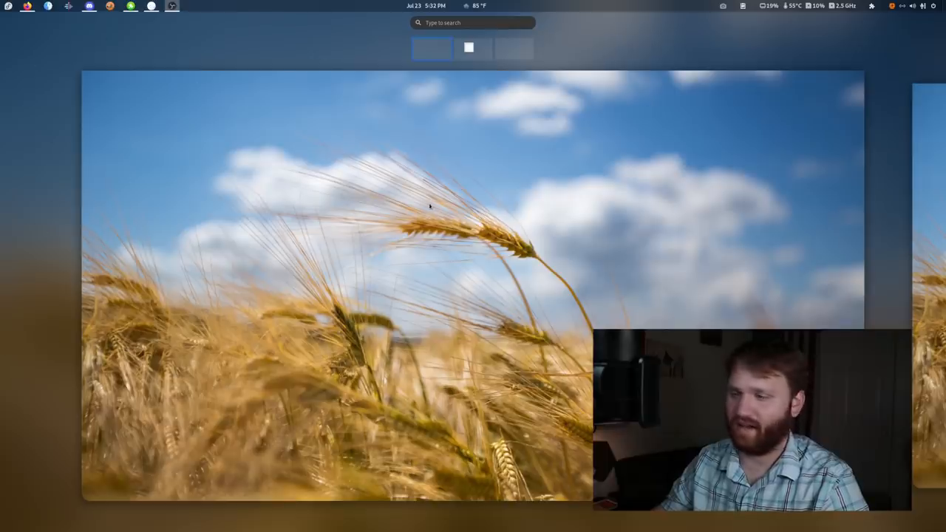
pyautogui.click(428, 130)
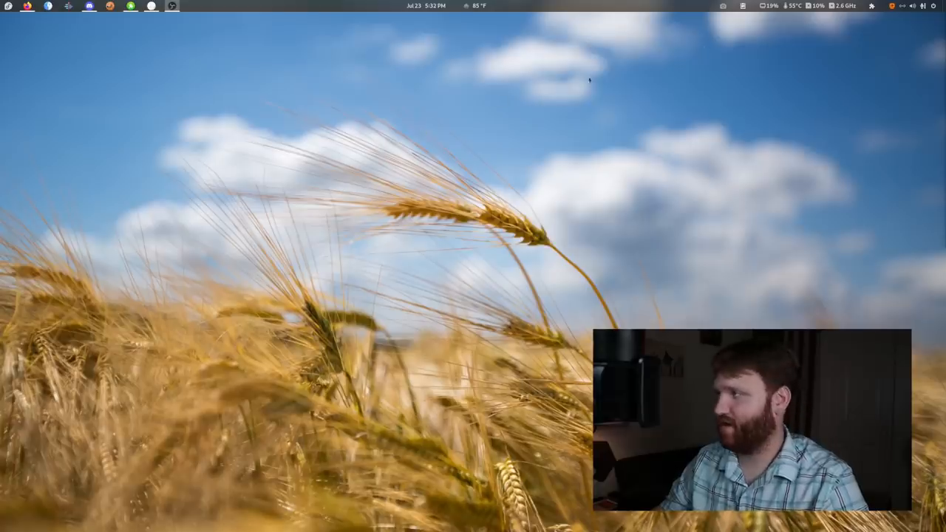
pyautogui.click(871, 6)
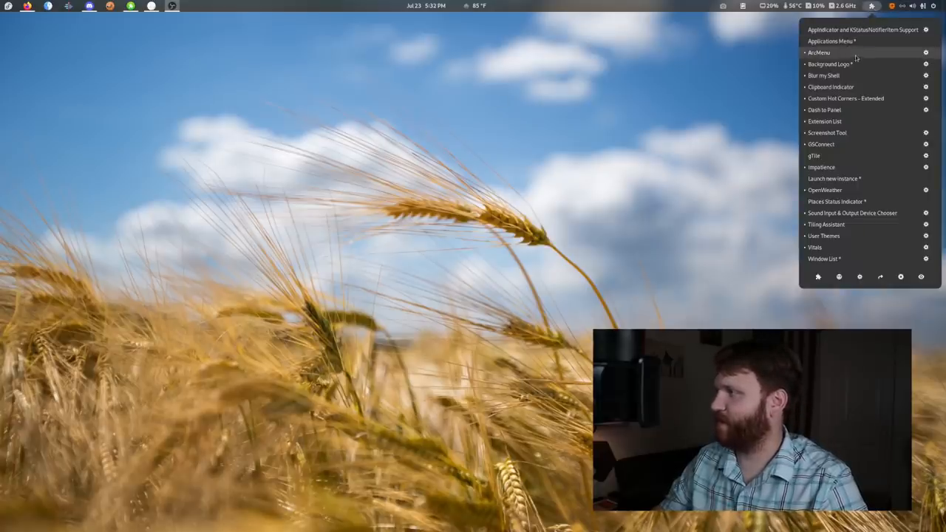
# - In Blur my Shell preferences, turn off dash blur and preview the overview blur
pyautogui.click(926, 75)
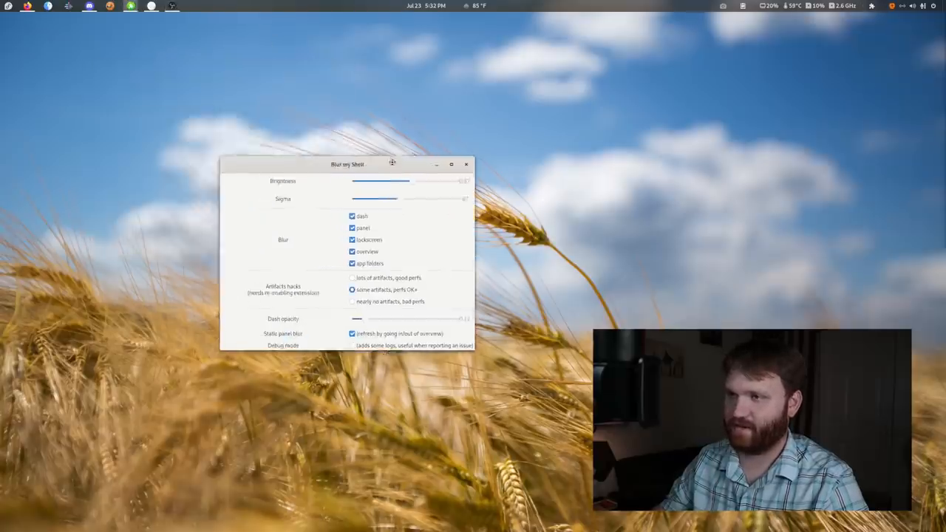
pyautogui.moveTo(263, 62); pyautogui.dragTo(334, 116)
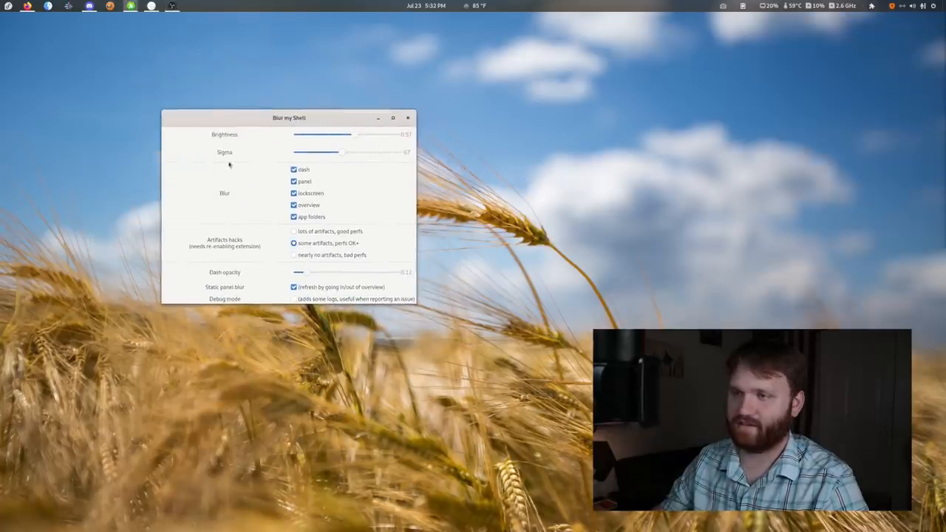
pyautogui.click(295, 170)
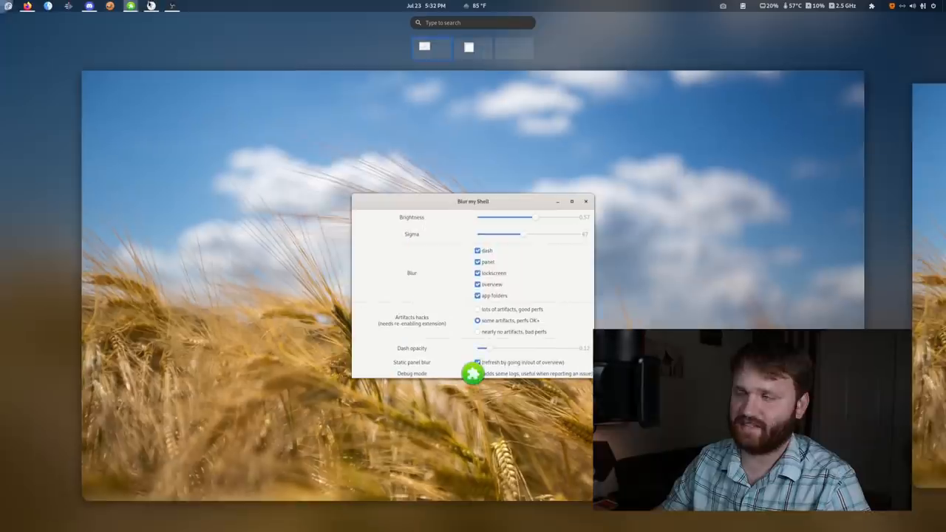
pyautogui.press('super')
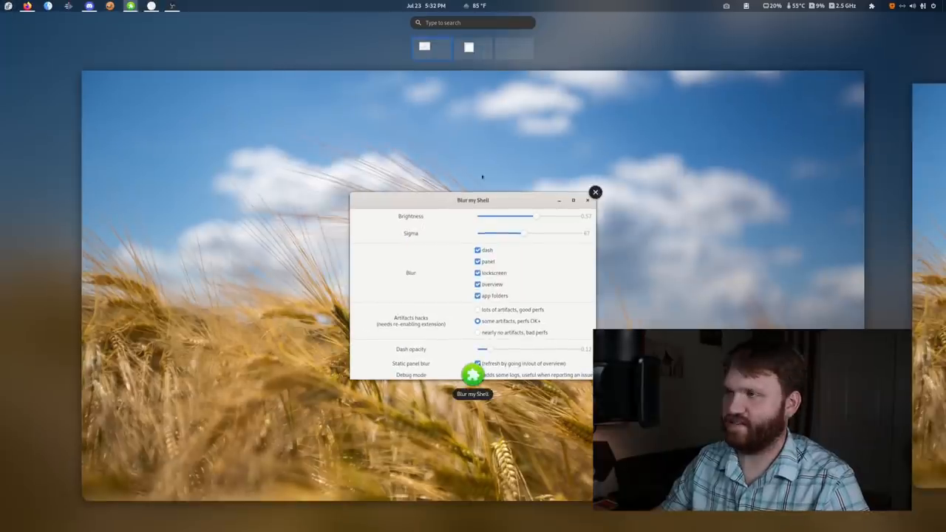
pyautogui.press('super')
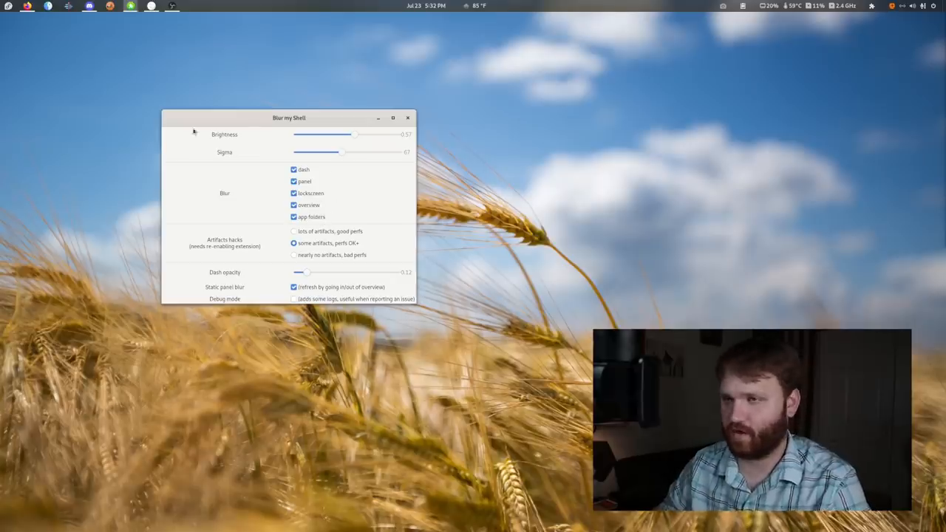
pyautogui.press('super')
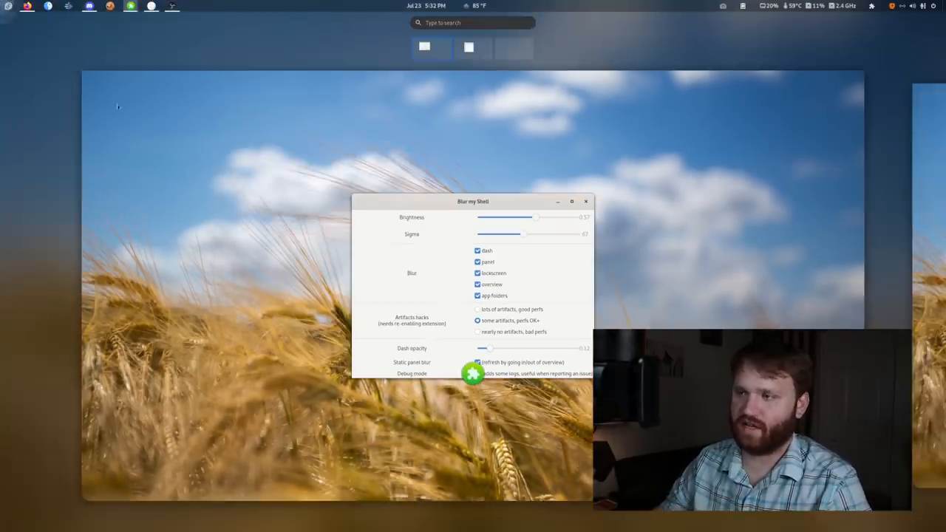
pyautogui.press('super')
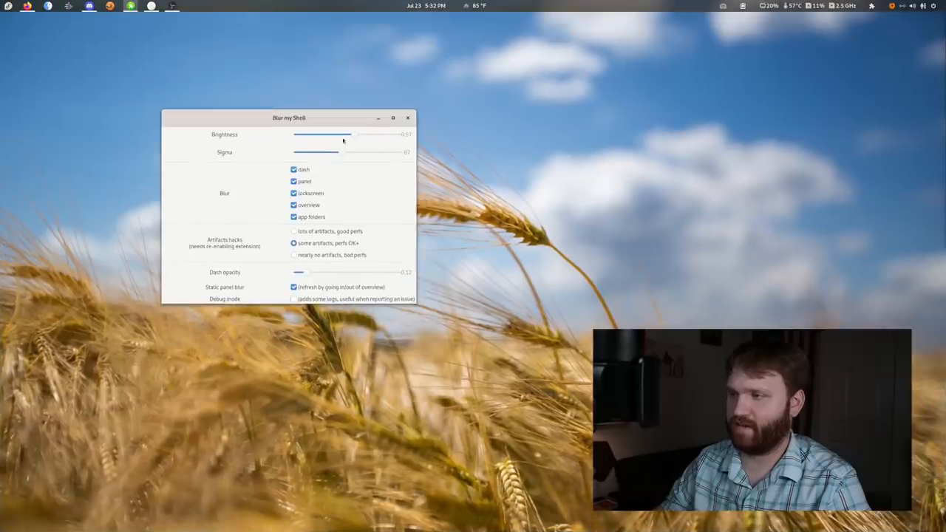
# - Test blur brightness at 0, then settle it at about 0.58, previewing the overview each time
pyautogui.moveTo(357, 136)
pyautogui.mouseDown()
pyautogui.moveTo(403, 135)
pyautogui.moveTo(264, 134)
pyautogui.mouseUp()
pyautogui.press('super')
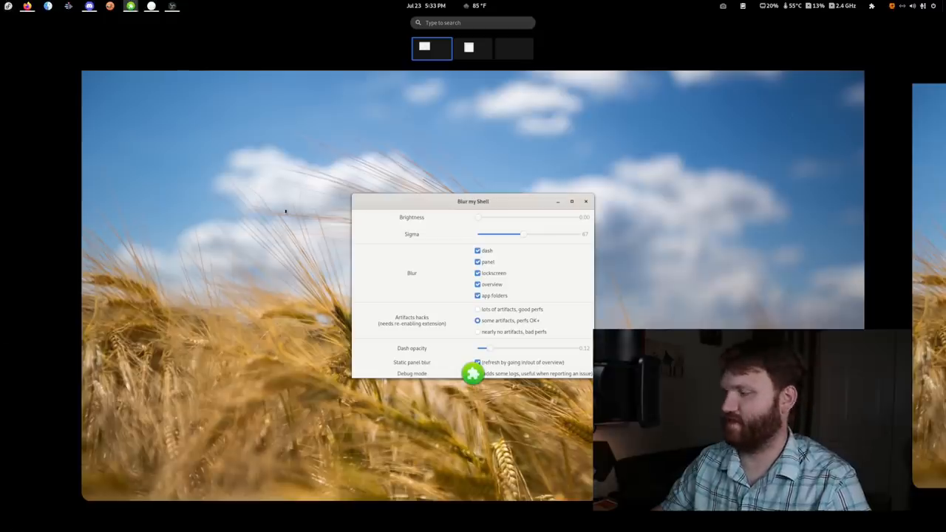
pyautogui.press('super')
pyautogui.moveTo(296, 135)
pyautogui.mouseDown()
pyautogui.moveTo(392, 134)
pyautogui.moveTo(357, 136)
pyautogui.mouseUp()
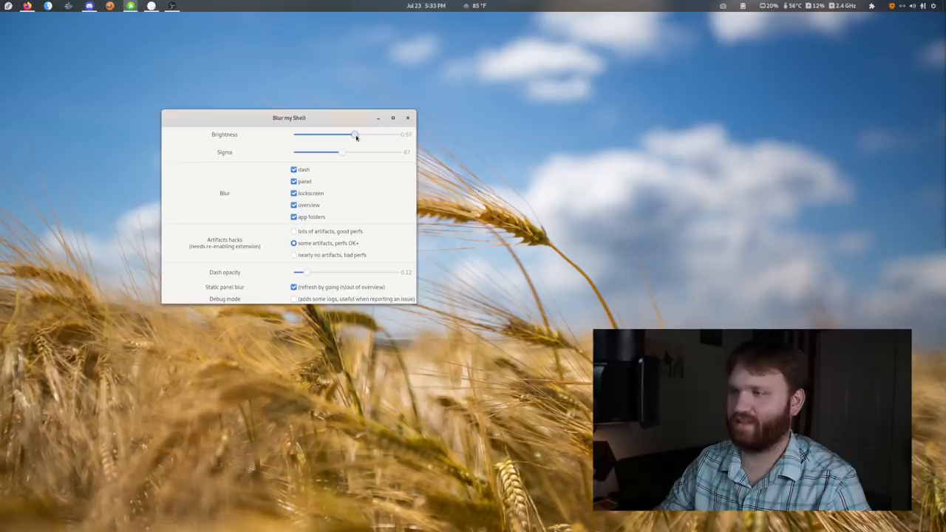
pyautogui.press('super')
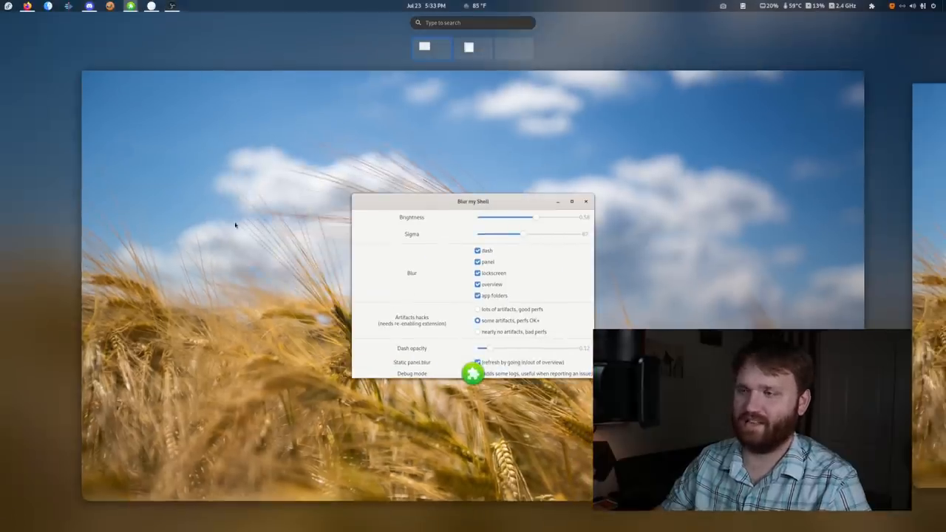
pyautogui.press('super')
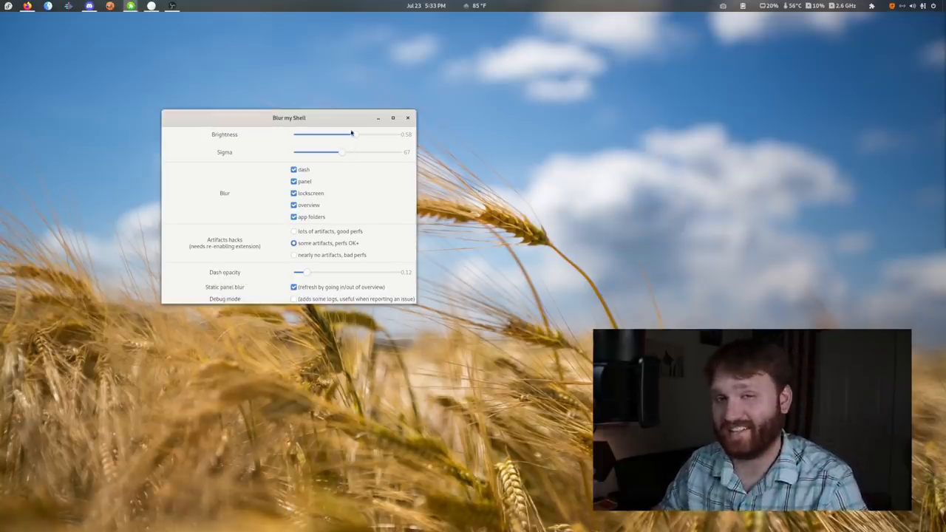
# - Close the Blur my Shell settings and show the blurred overview backdrop once more
pyautogui.click(411, 118)
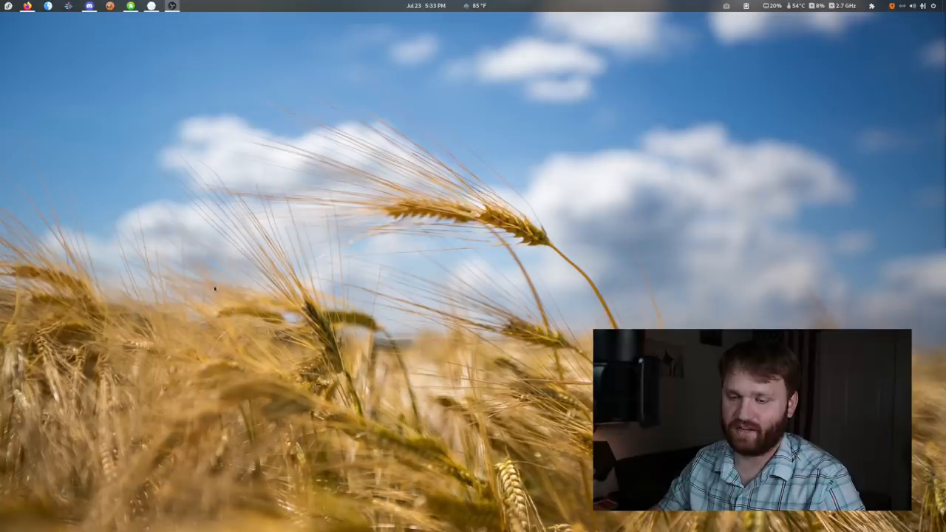
pyautogui.press('super')
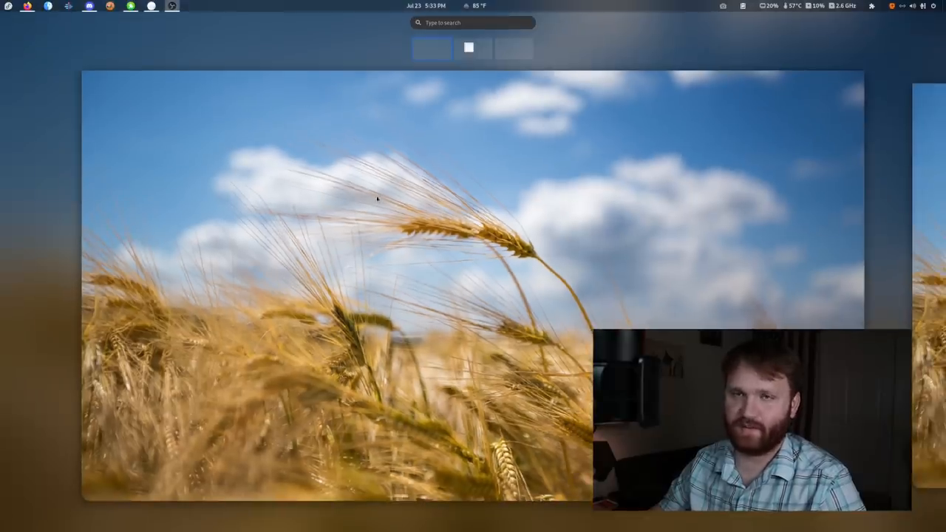
pyautogui.click(399, 209)
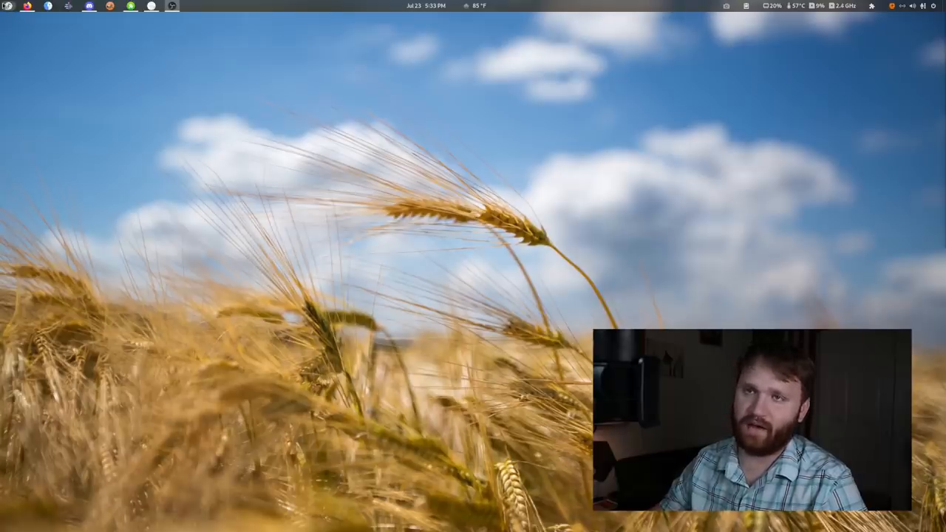
# - Launch the Custom Hot Corners - Extended settings from the Extension List dropdown
pyautogui.click(8, 6)
pyautogui.click(8, 6)
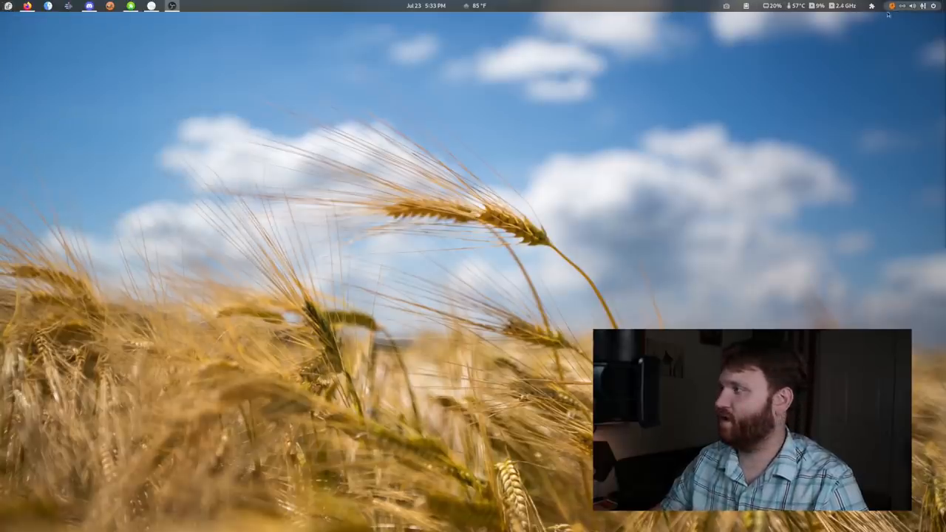
pyautogui.click(872, 6)
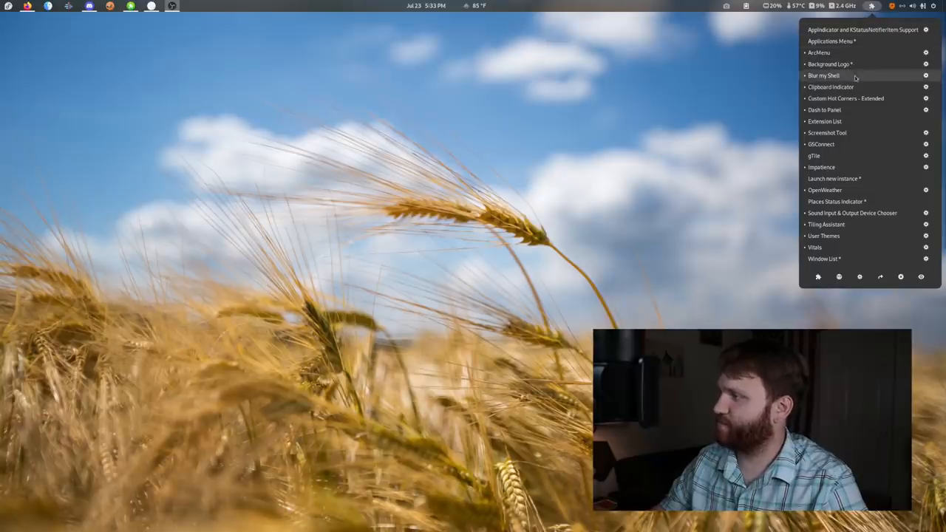
pyautogui.click(926, 98)
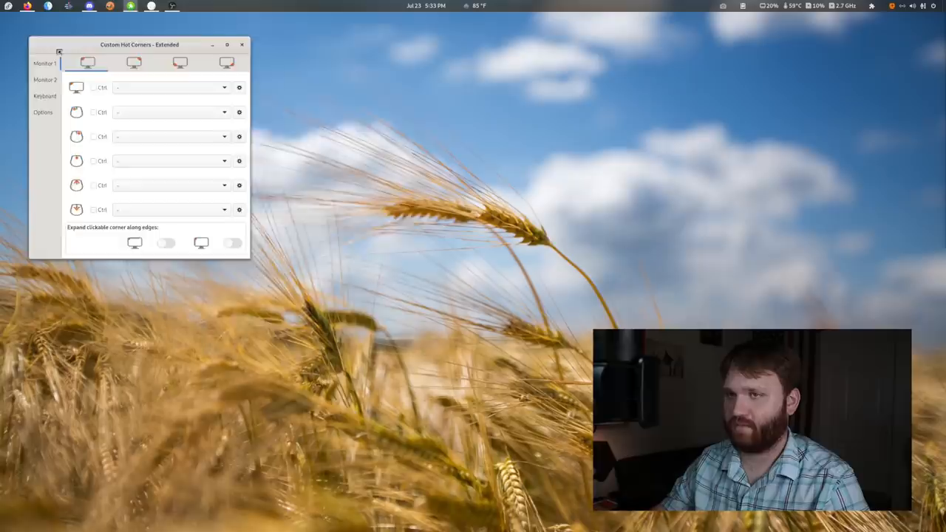
pyautogui.moveTo(59, 52); pyautogui.dragTo(199, 84)
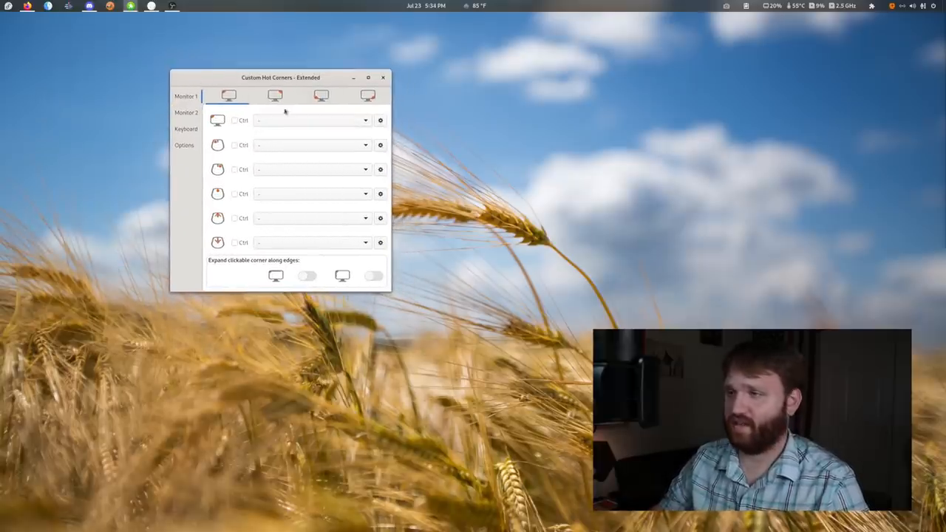
# - Set the third corner to the Run Command prompt, test it, then revert to Show Activities Overview
pyautogui.click(321, 96)
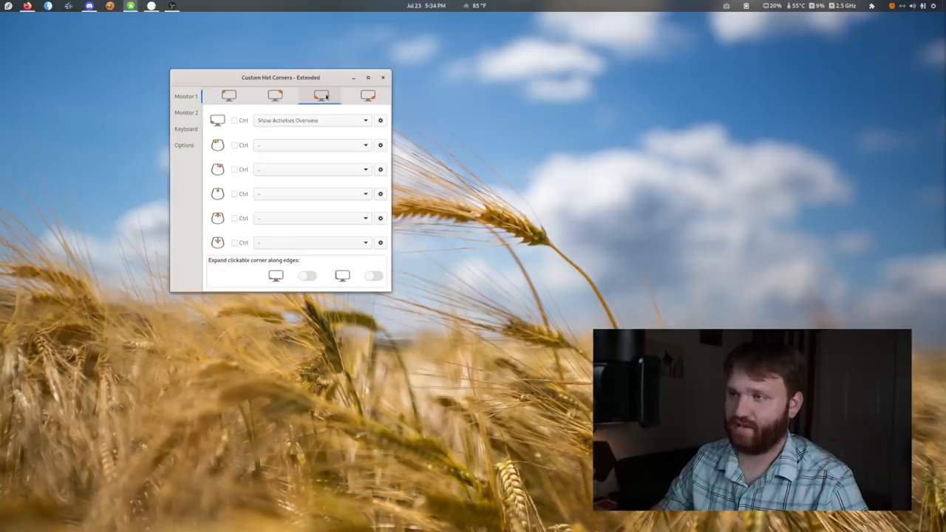
pyautogui.click(297, 121)
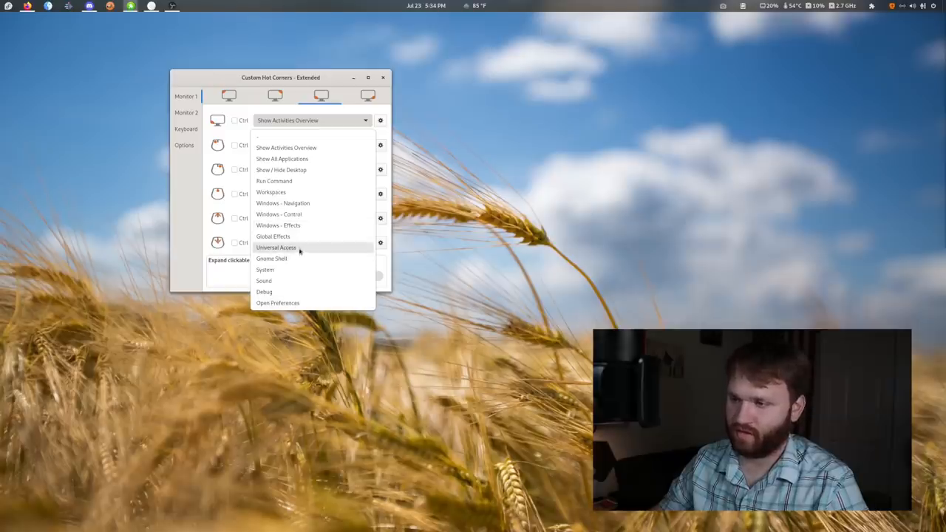
pyautogui.click(274, 181)
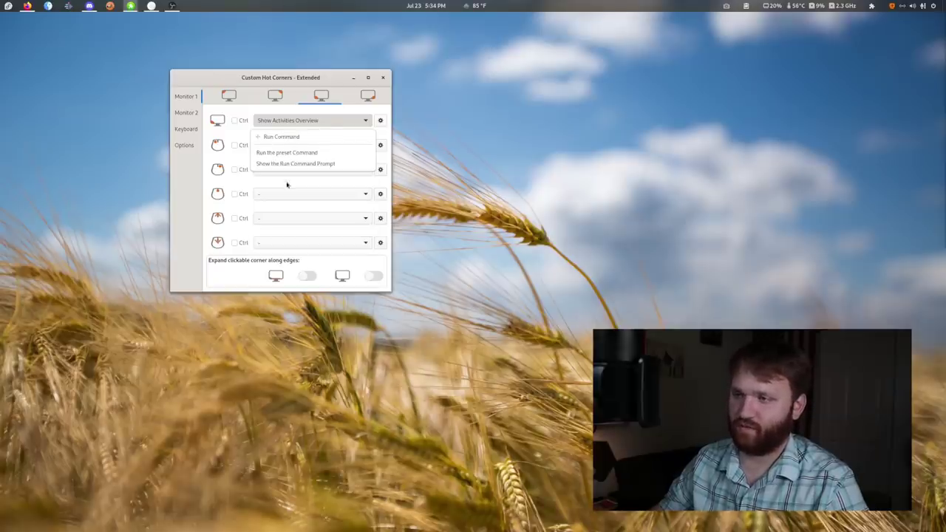
pyautogui.click(324, 164)
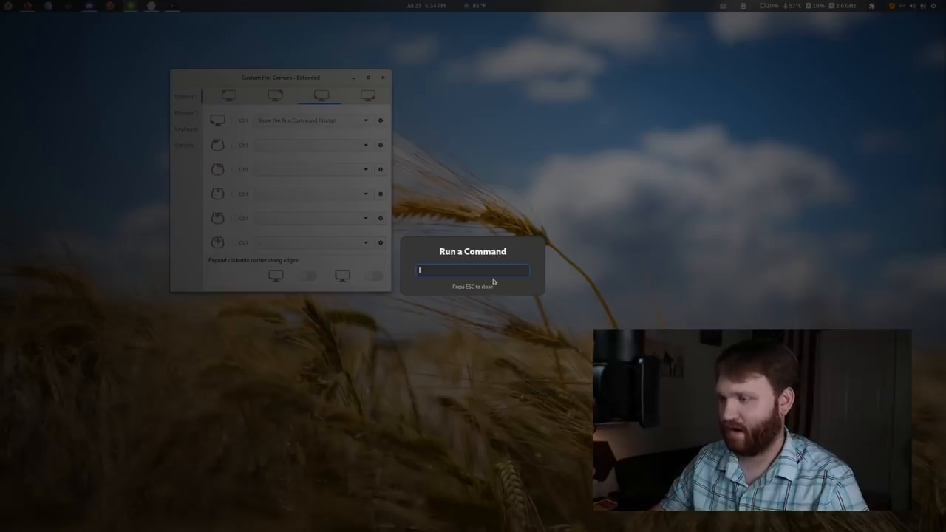
pyautogui.press('Escape')
pyautogui.click(321, 120)
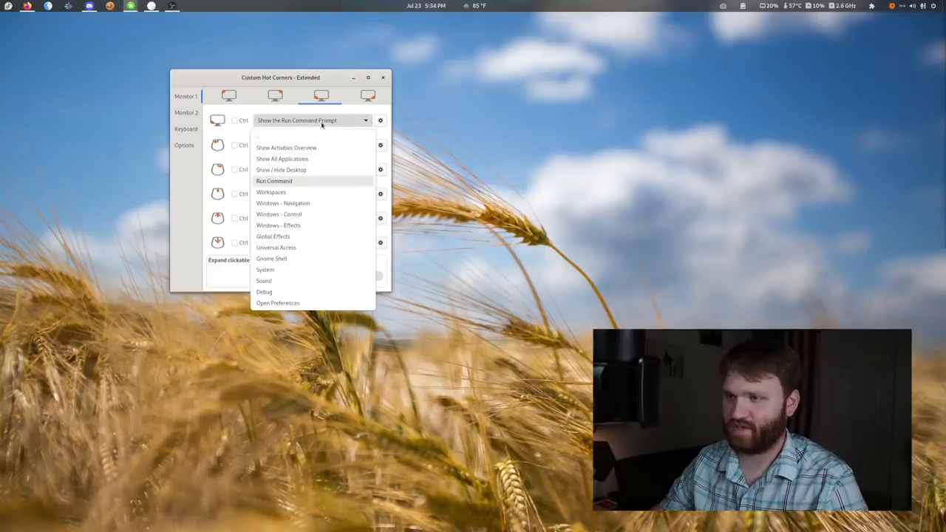
pyautogui.click(288, 148)
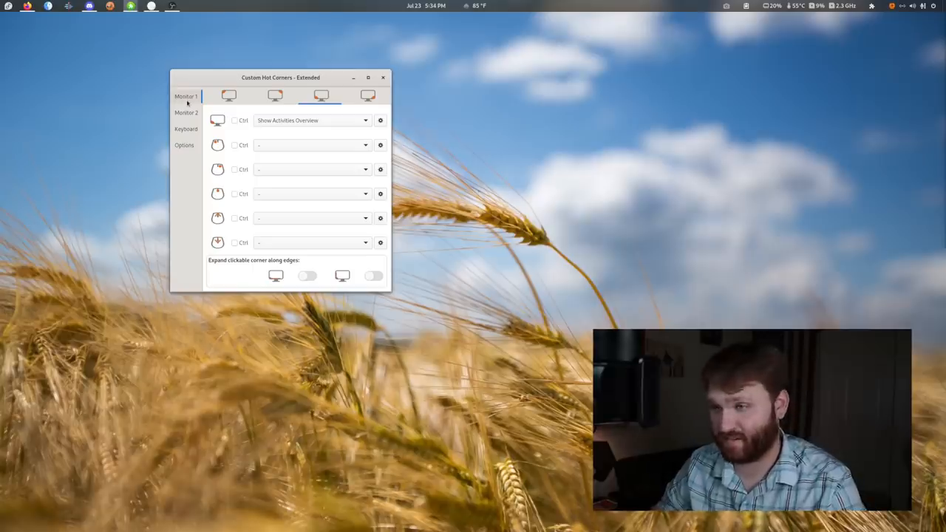
# - Review the Monitor 2, Keyboard and Options pages, then close Custom Hot Corners settings
pyautogui.click(187, 112)
pyautogui.click(185, 129)
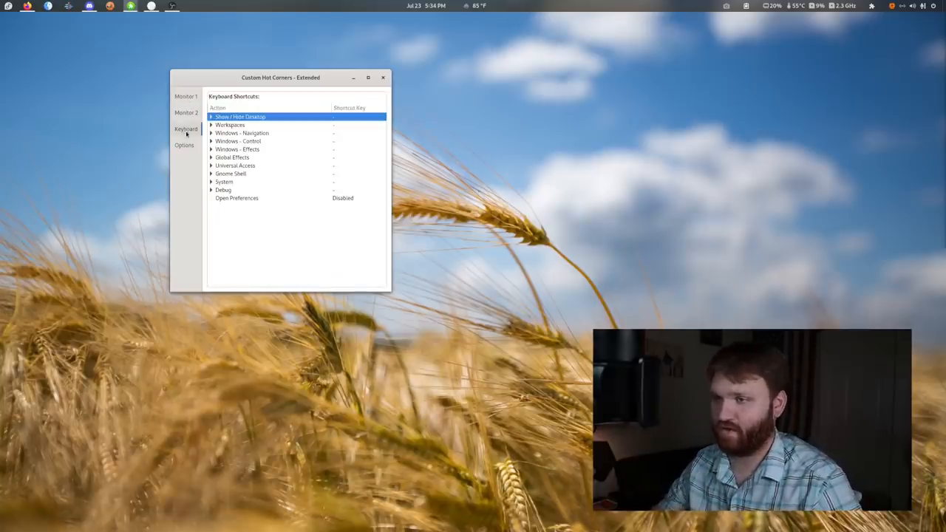
pyautogui.click(184, 145)
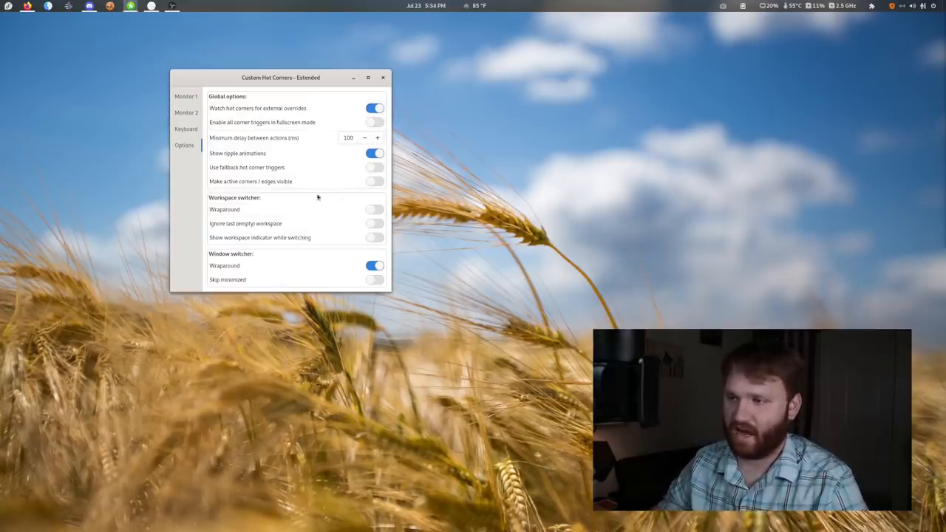
pyautogui.click(382, 78)
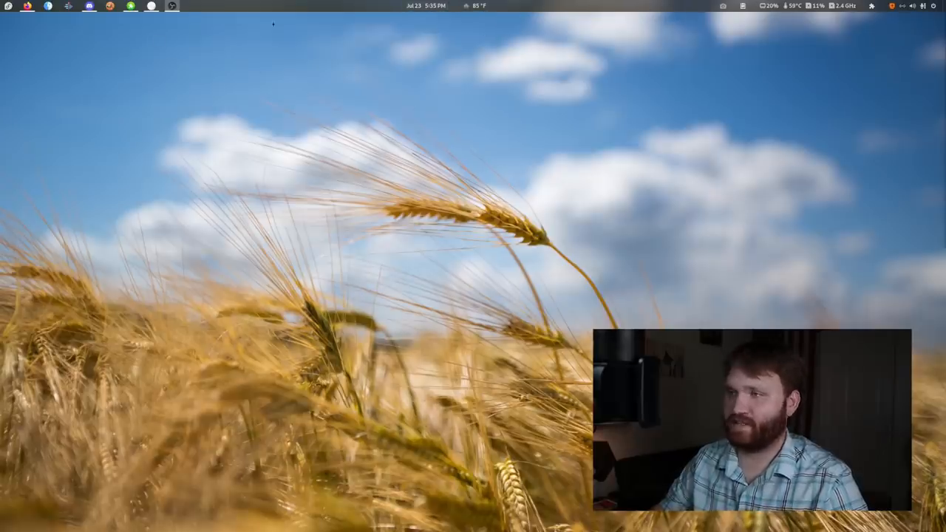
# - Launch Dash to Panel Settings from the panel menu and look through Style, Behavior, Action and Fine-Tune
pyautogui.rightClick(336, 10)
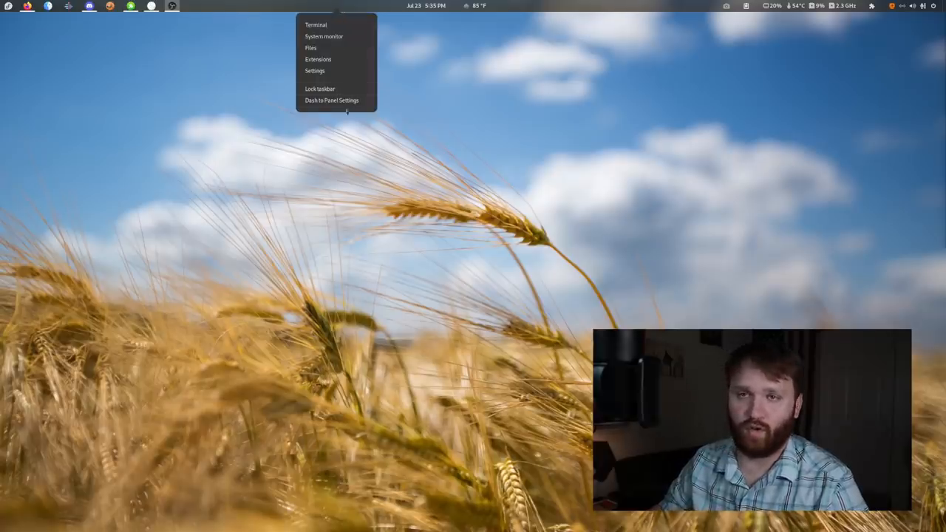
pyautogui.click(350, 104)
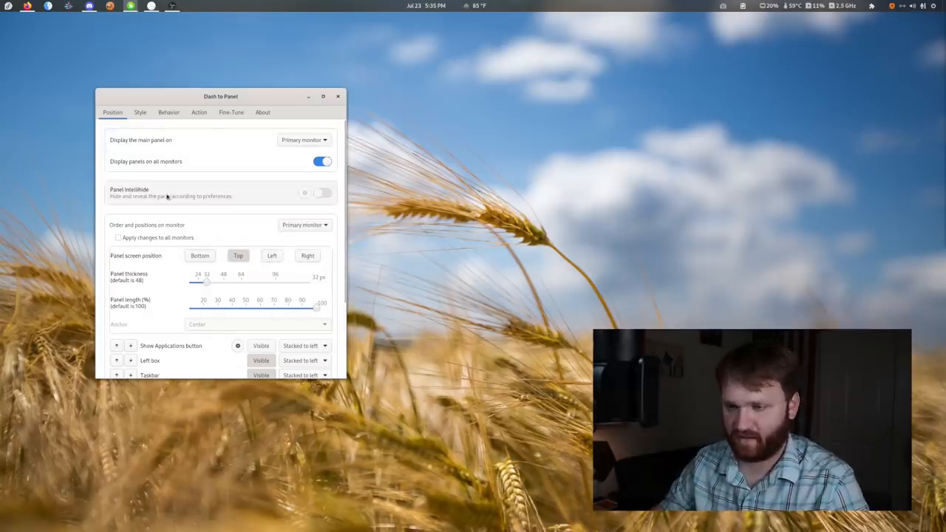
pyautogui.scroll(-3, 100, 348)
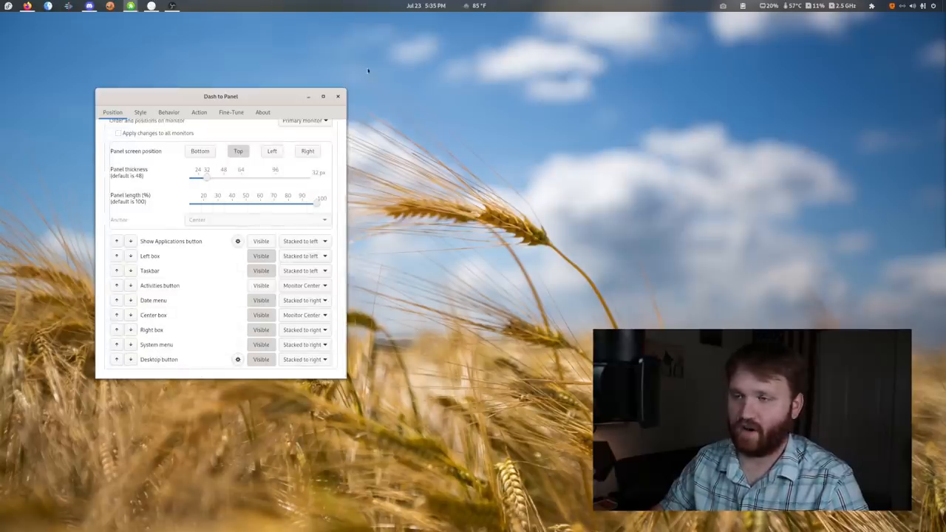
pyautogui.click(140, 112)
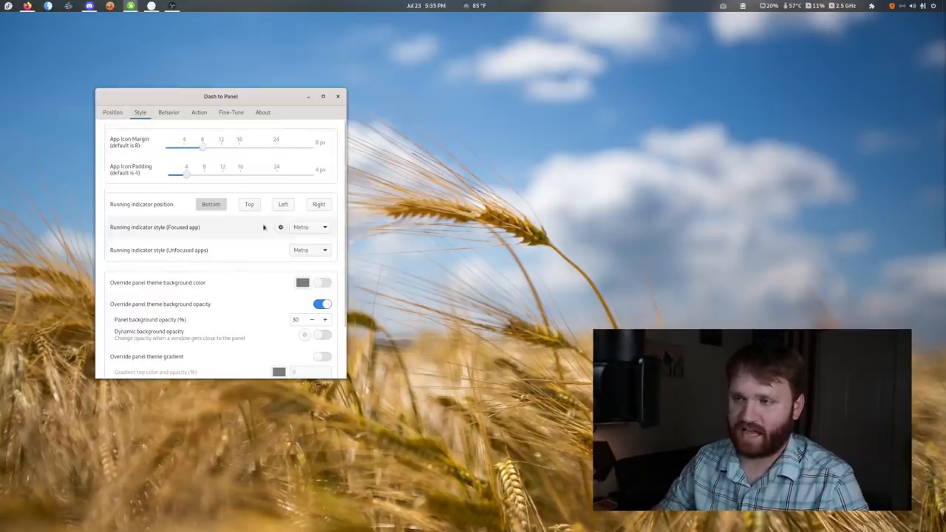
pyautogui.scroll(-3, 207, 281)
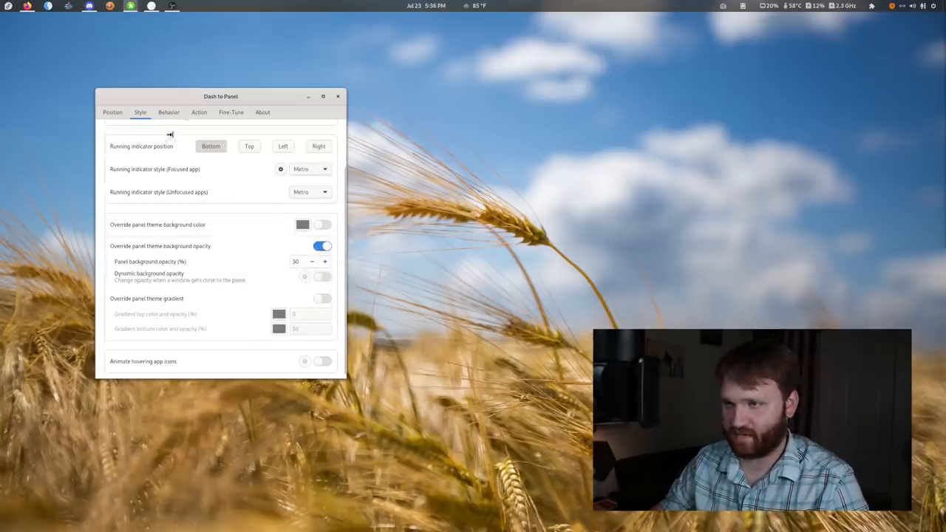
pyautogui.click(169, 112)
pyautogui.click(199, 112)
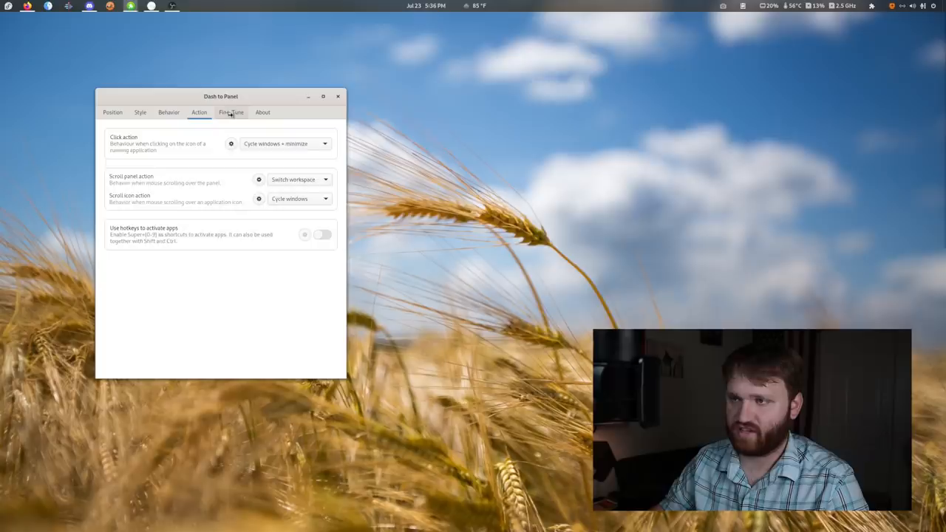
pyautogui.click(231, 112)
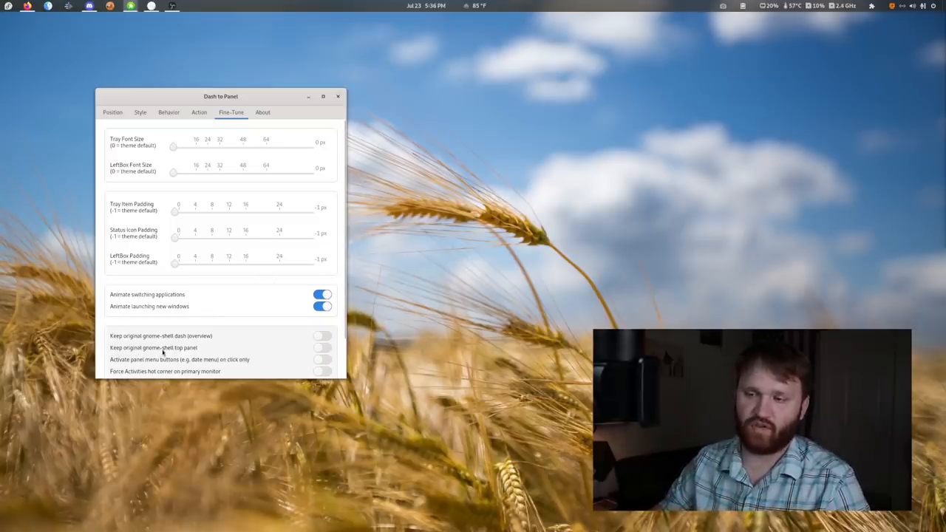
# - Keep the original GNOME top panel, try Bottom and Left positions, settle on Top, and close settings
pyautogui.click(319, 349)
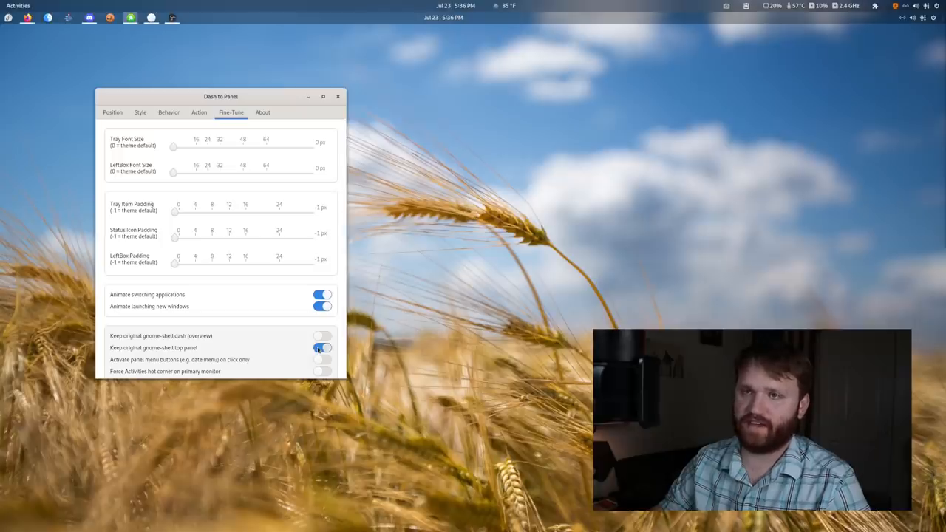
pyautogui.click(118, 114)
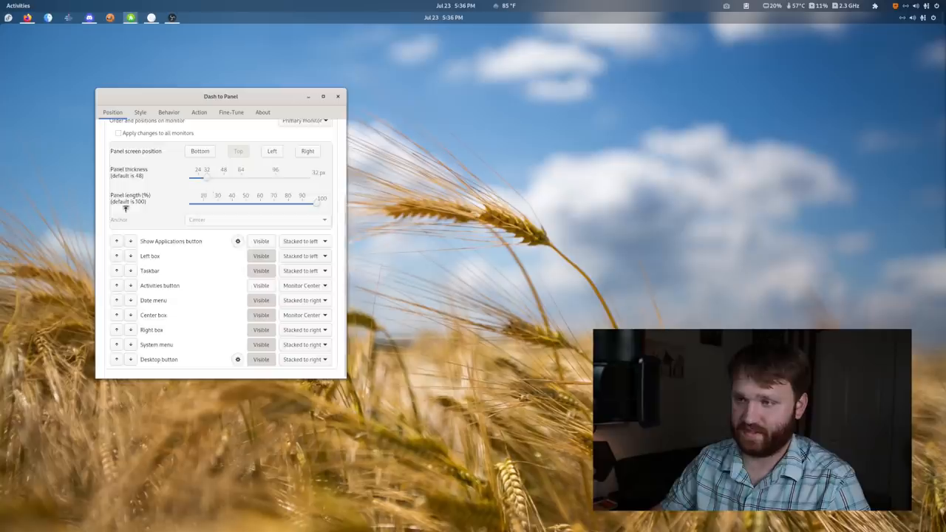
pyautogui.scroll(2, 214, 222)
pyautogui.click(204, 239)
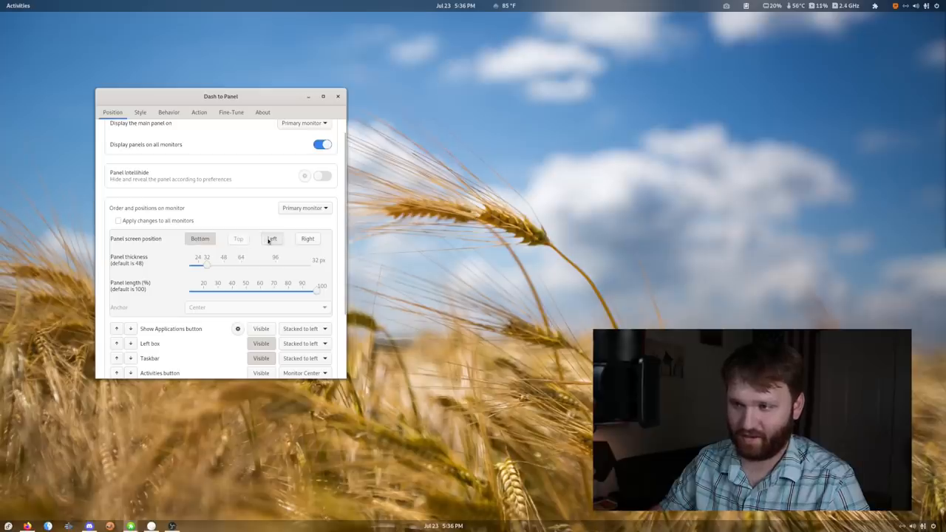
pyautogui.click(272, 239)
pyautogui.click(238, 239)
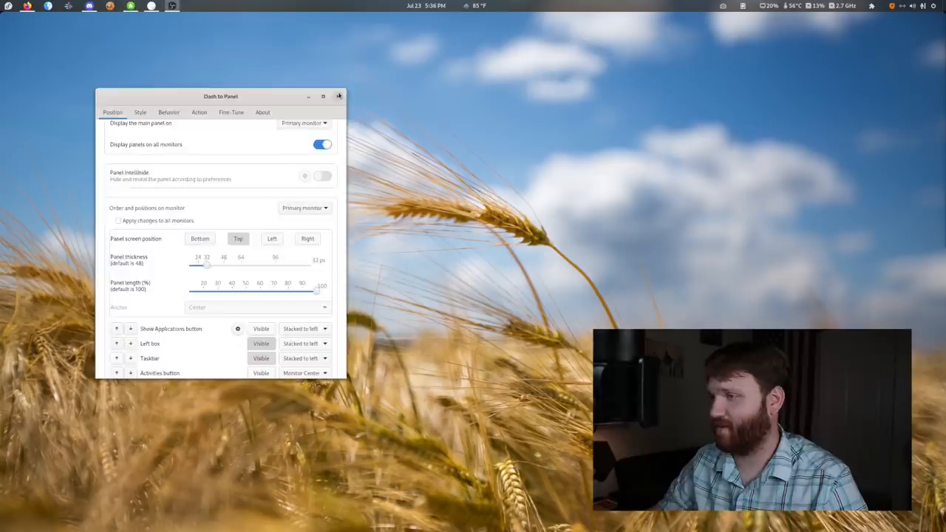
pyautogui.click(340, 96)
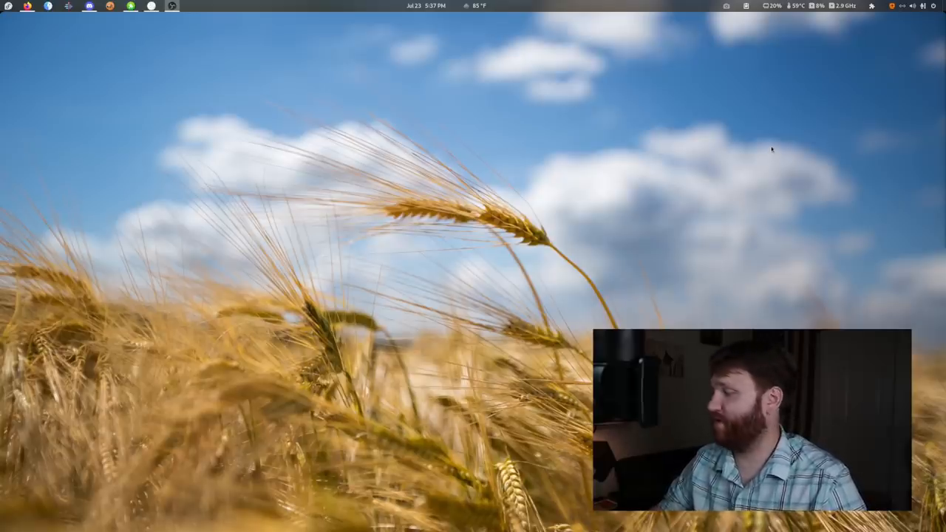
pyautogui.click(912, 6)
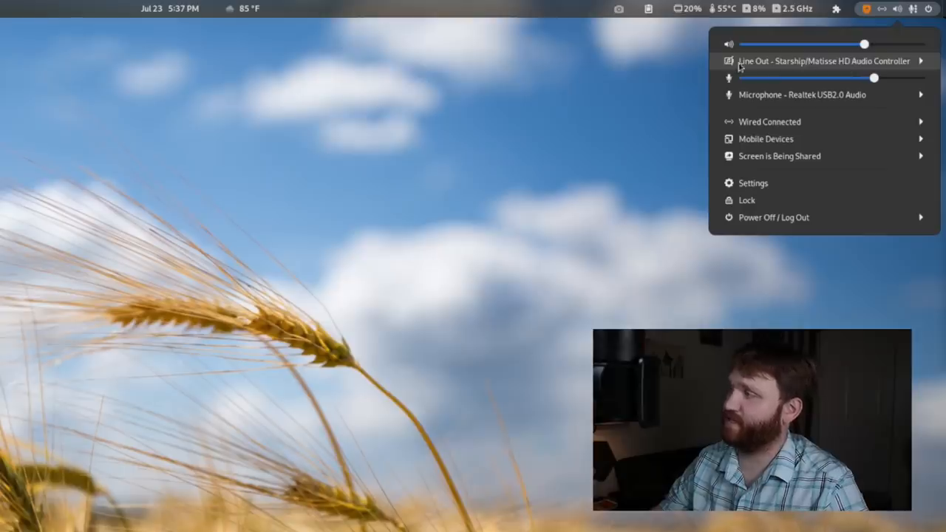
pyautogui.click(776, 61)
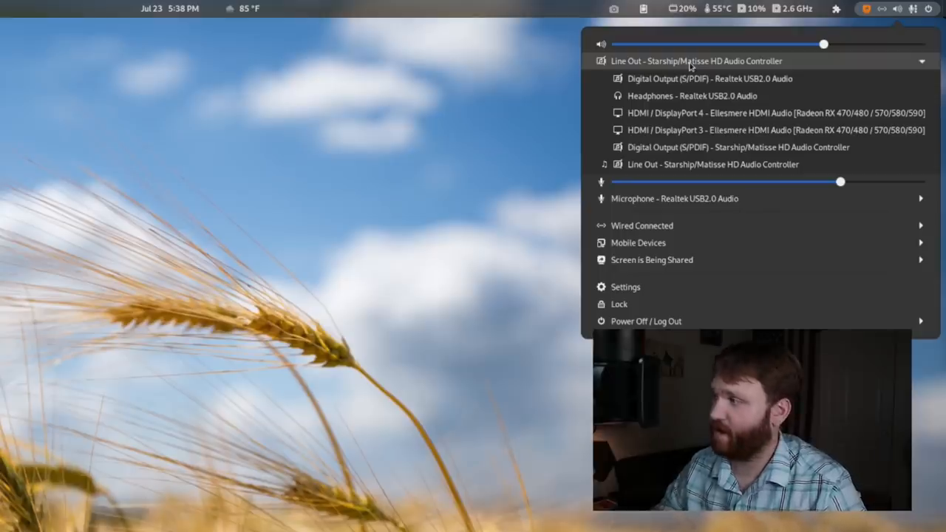
pyautogui.click(675, 198)
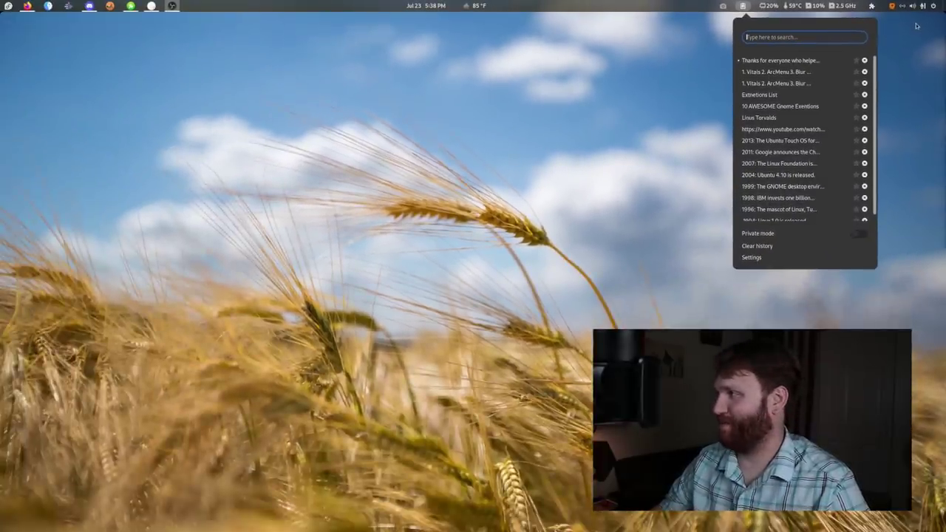
pyautogui.click(917, 26)
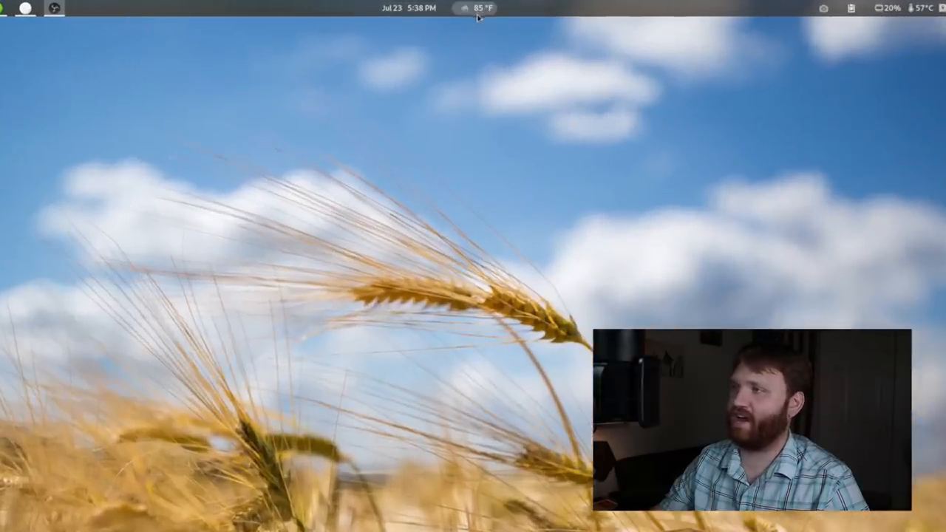
pyautogui.click(477, 10)
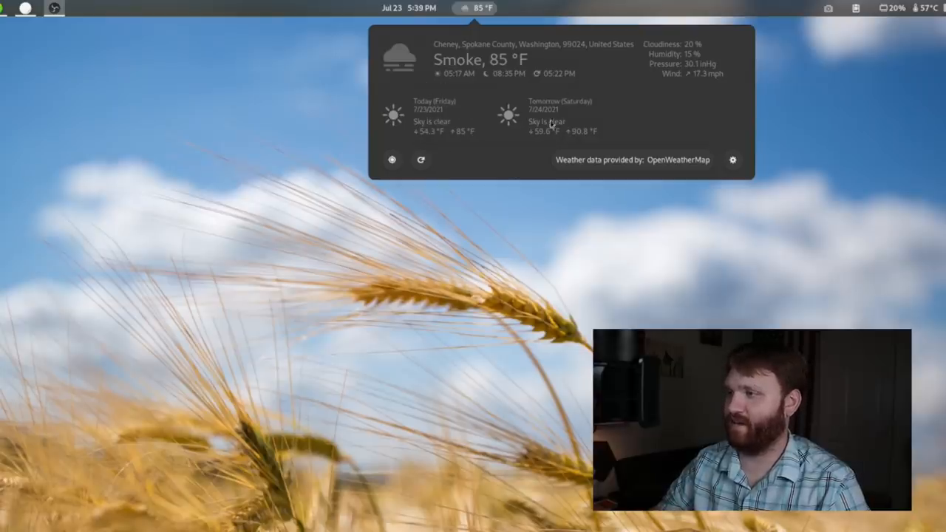
pyautogui.click(733, 160)
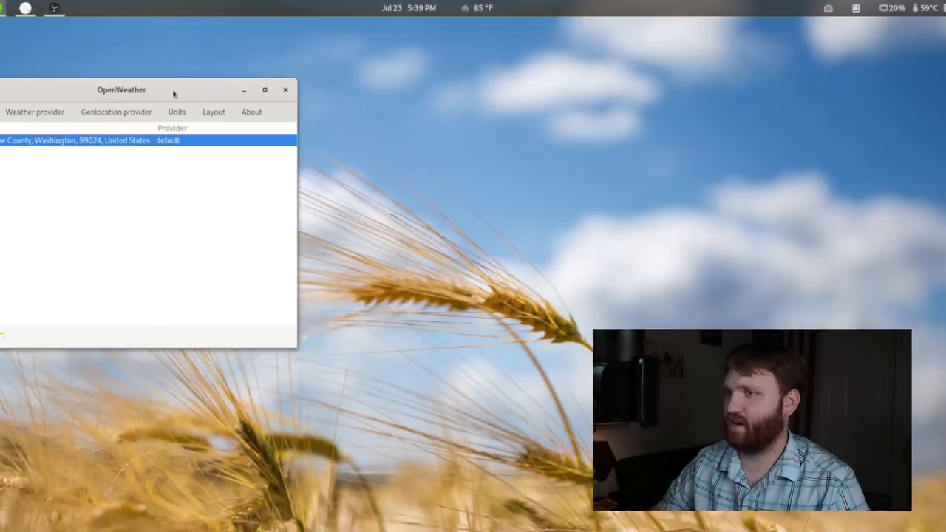
pyautogui.moveTo(174, 93)
pyautogui.mouseDown()
pyautogui.moveTo(392, 68)
pyautogui.moveTo(380, 62)
pyautogui.mouseUp()
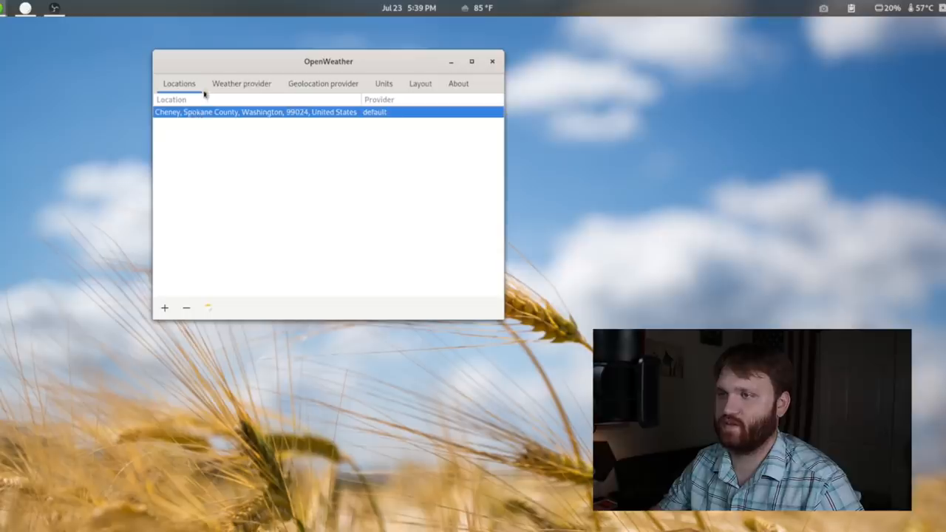
pyautogui.click(242, 84)
pyautogui.click(323, 83)
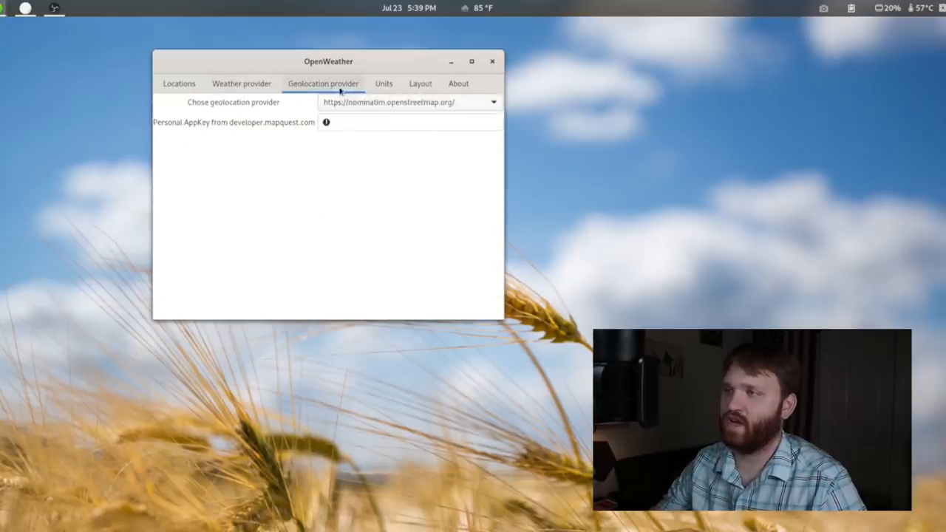
pyautogui.click(383, 84)
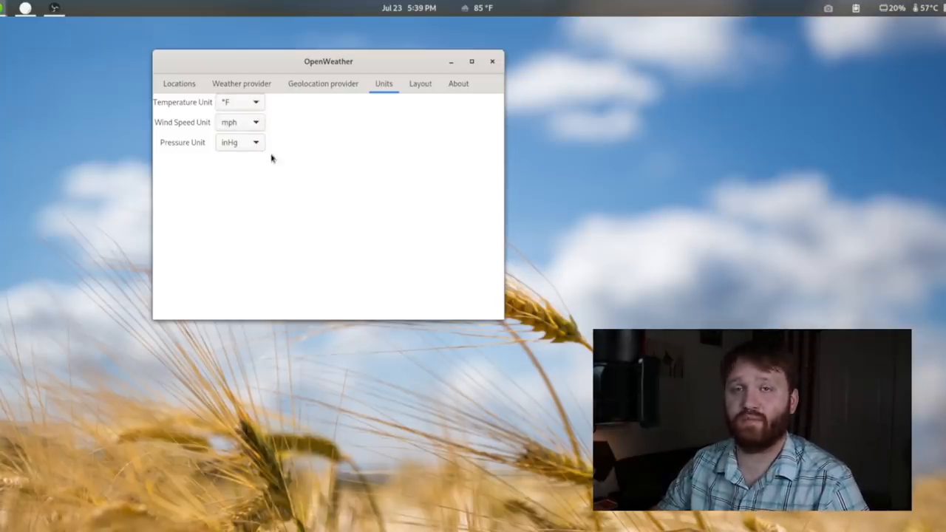
pyautogui.click(430, 87)
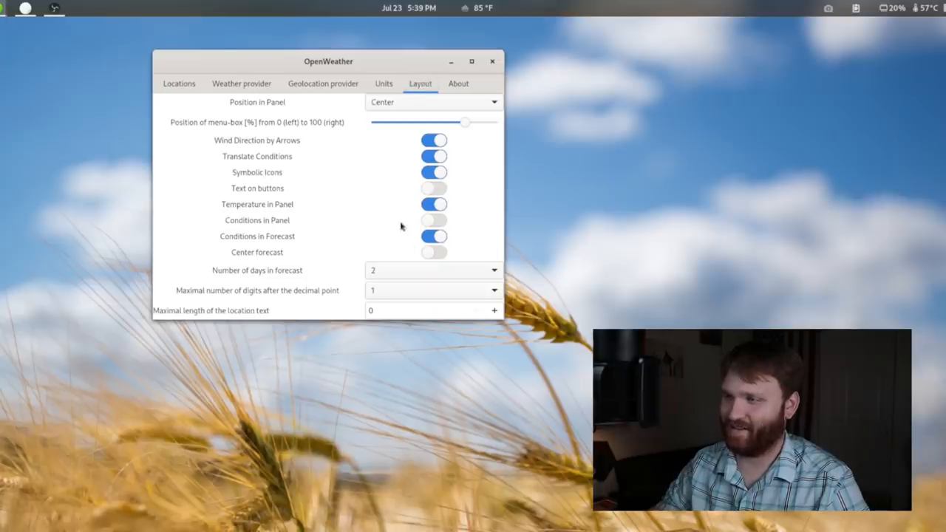
pyautogui.click(458, 84)
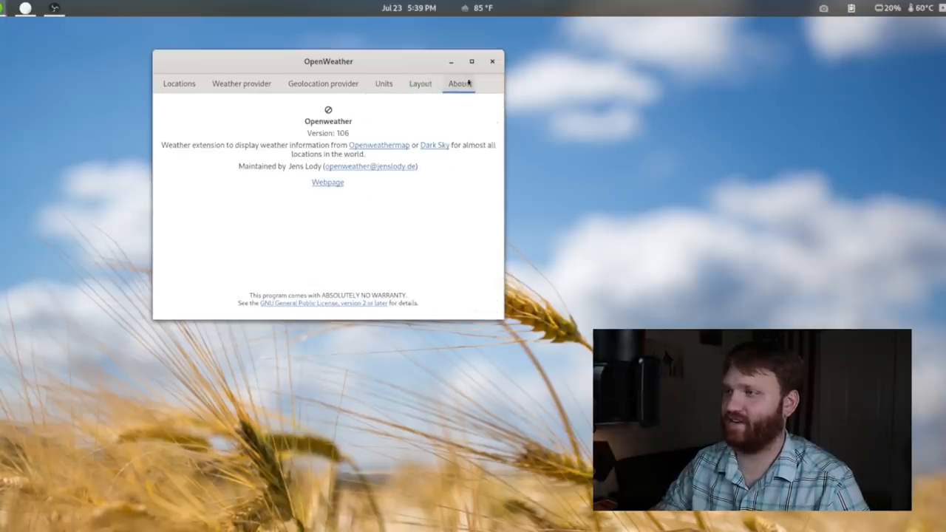
pyautogui.click(492, 61)
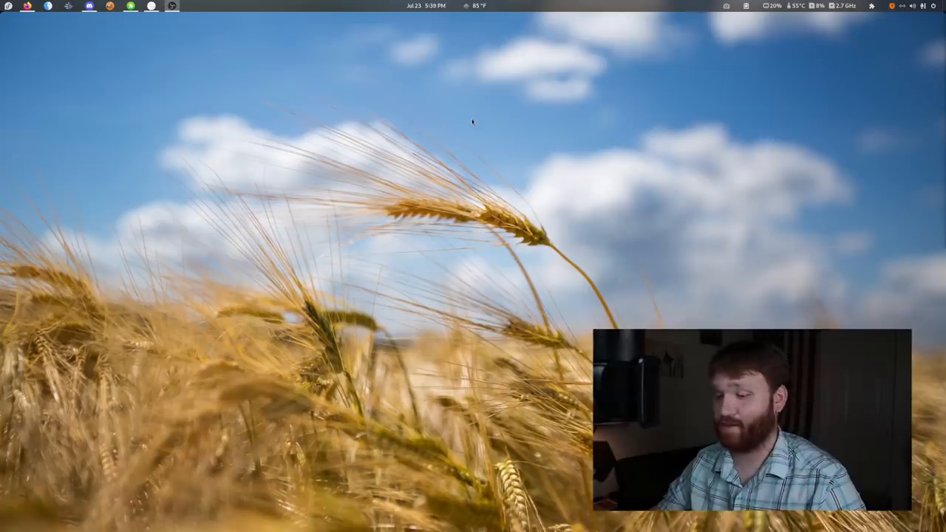
# - Bring up the Impatience extension's settings window from the installed-extensions list and centre it
pyautogui.press('super')
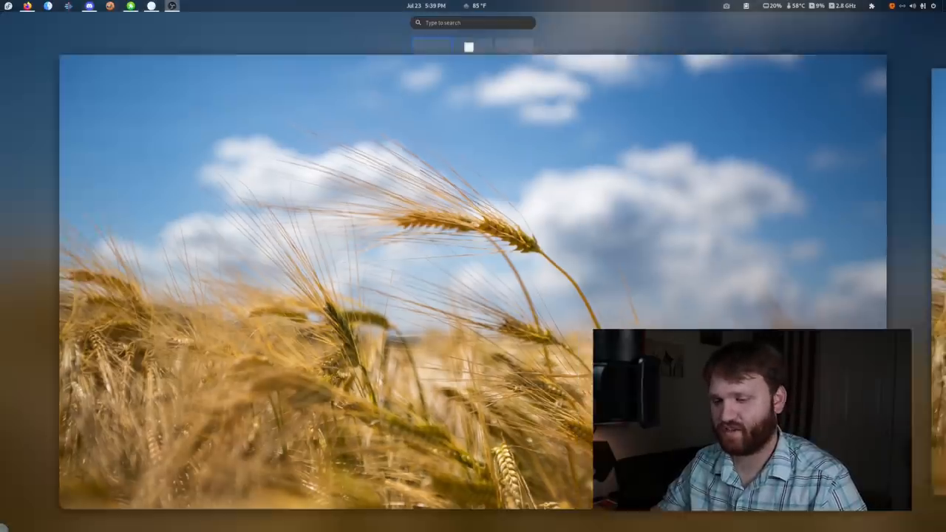
pyautogui.click(387, 255)
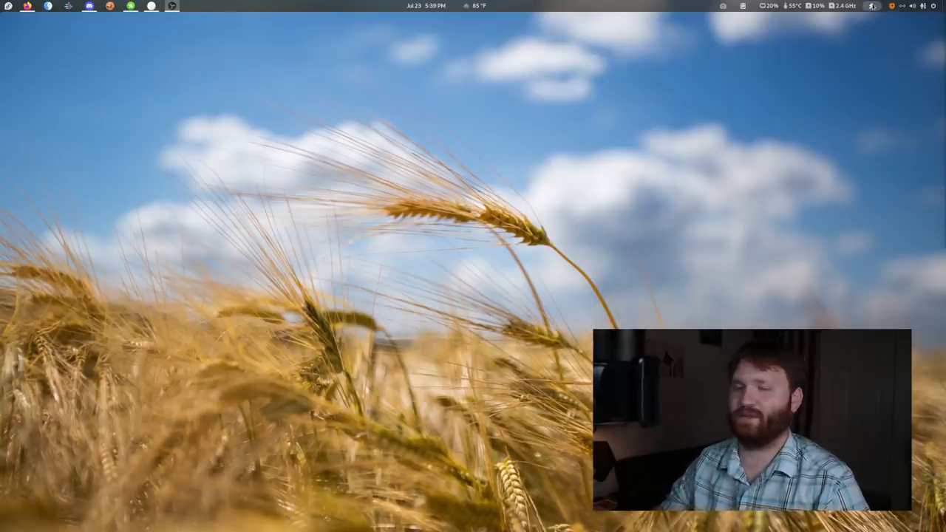
pyautogui.click(873, 6)
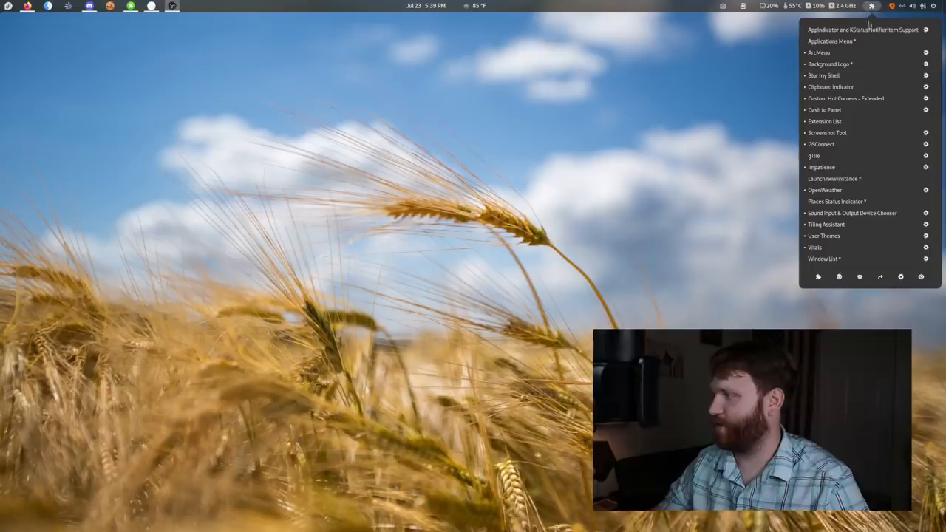
pyautogui.click(925, 167)
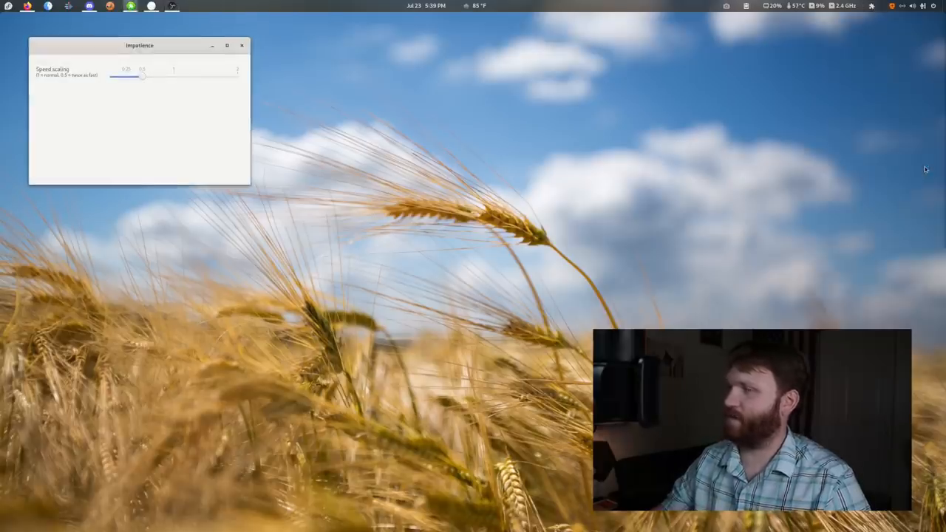
pyautogui.moveTo(137, 46); pyautogui.dragTo(335, 71)
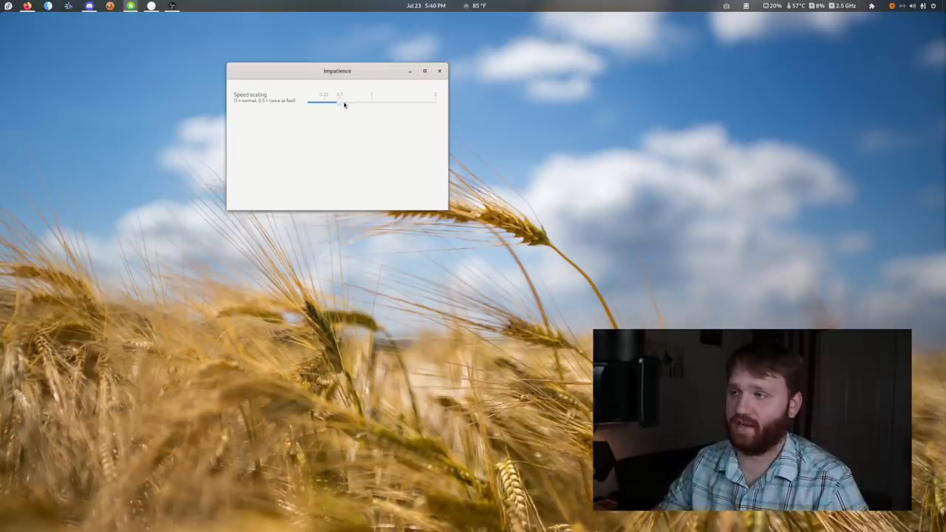
# - Set animation speed scaling to 2 (slowest) and toggle the overview to watch it
pyautogui.moveTo(338, 102); pyautogui.dragTo(437, 101)
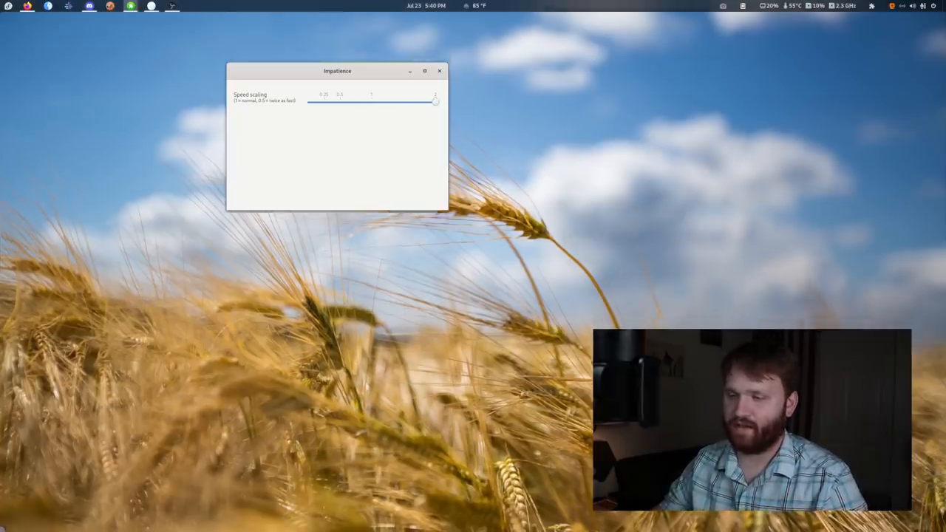
pyautogui.press('super')
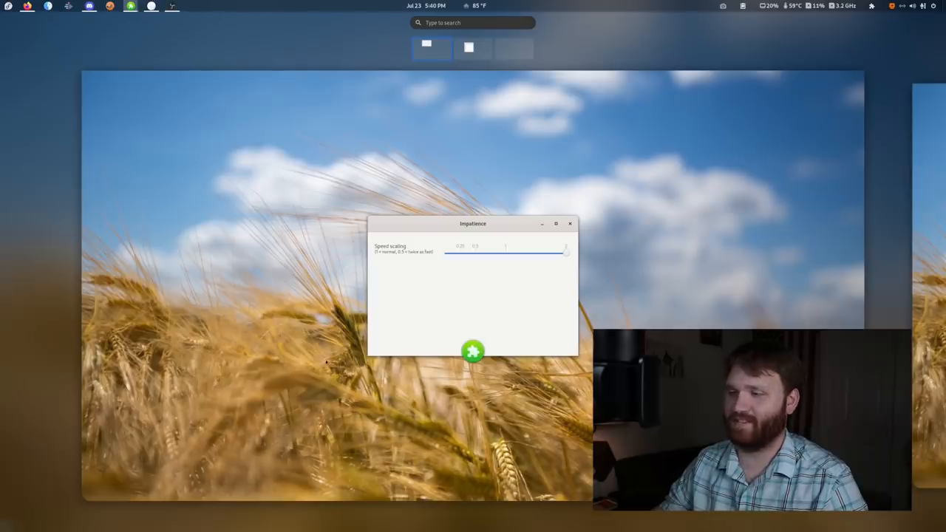
pyautogui.press('super')
pyautogui.press('super')
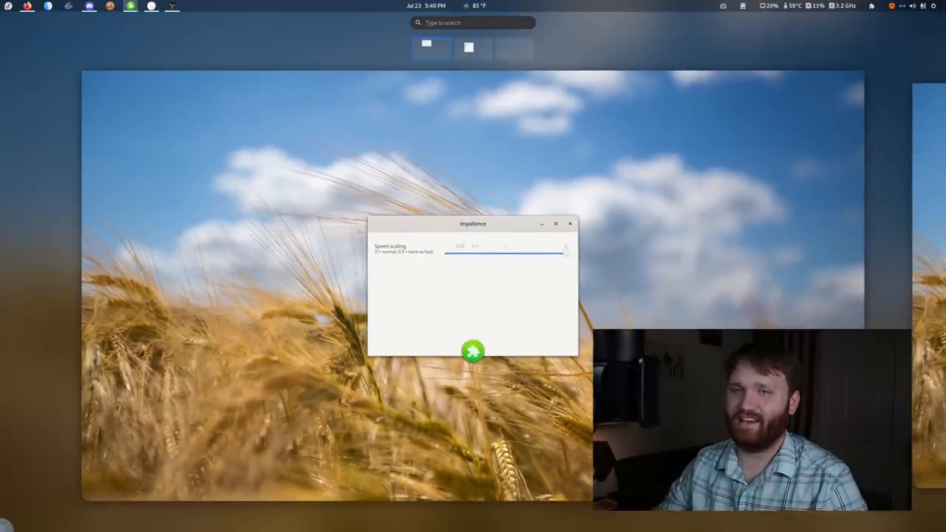
pyautogui.press('super')
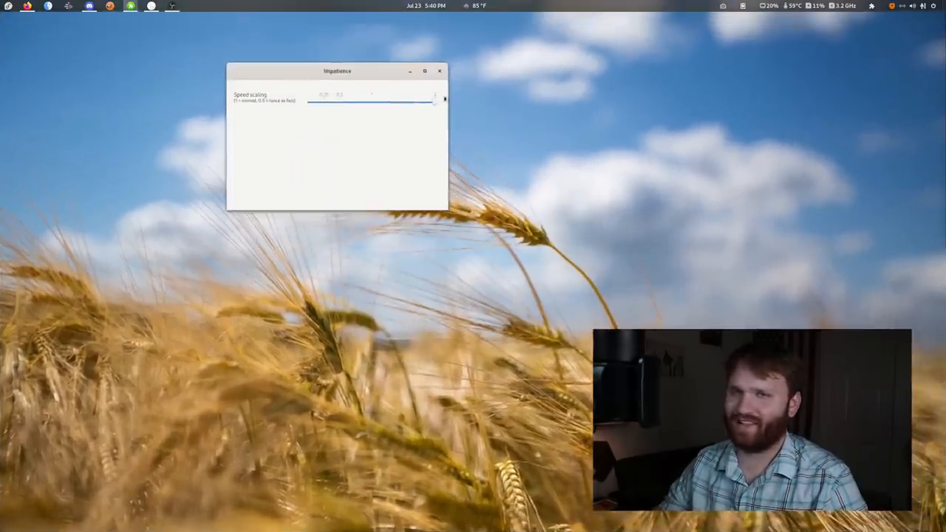
pyautogui.press('super')
pyautogui.press('super')
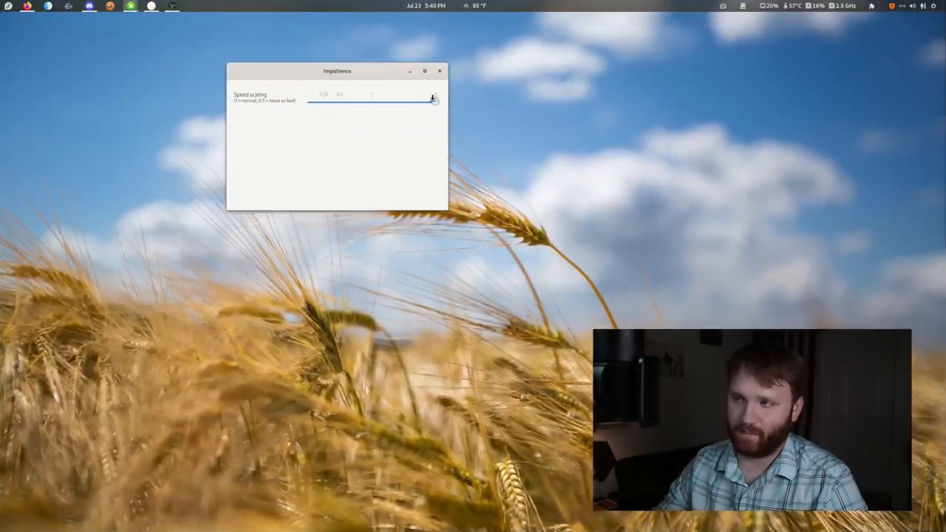
# - Try the fastest speed scaling, then settle on about 0.5 and check it in the overview
pyautogui.moveTo(436, 100); pyautogui.dragTo(308, 101)
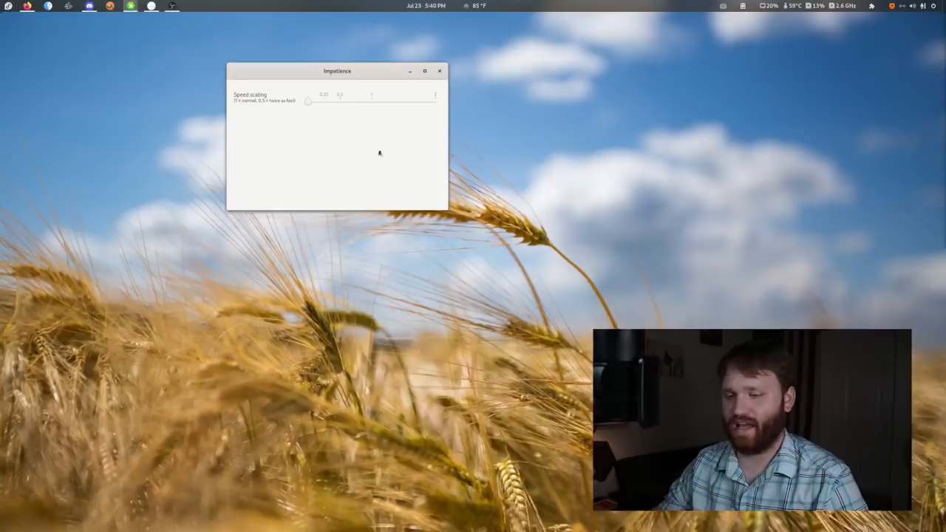
pyautogui.press('super')
pyautogui.press('super')
pyautogui.press('super')
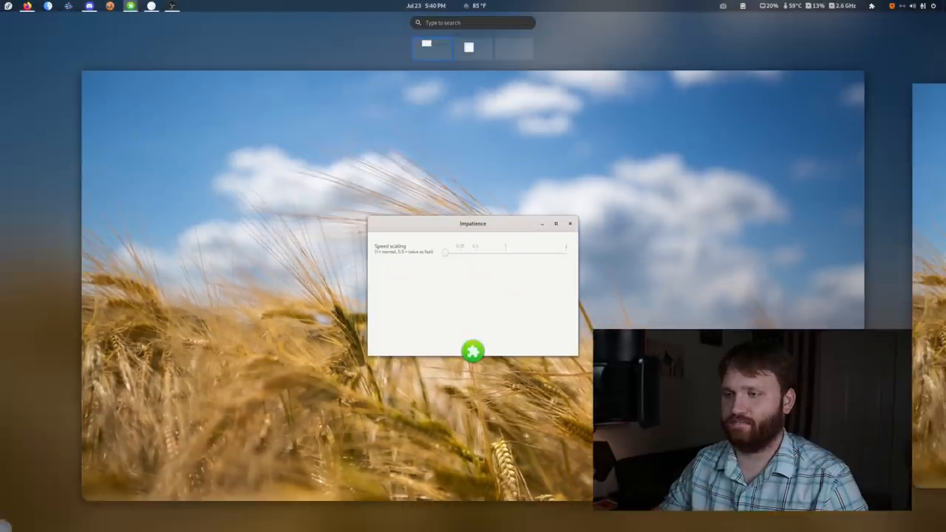
pyautogui.press('super')
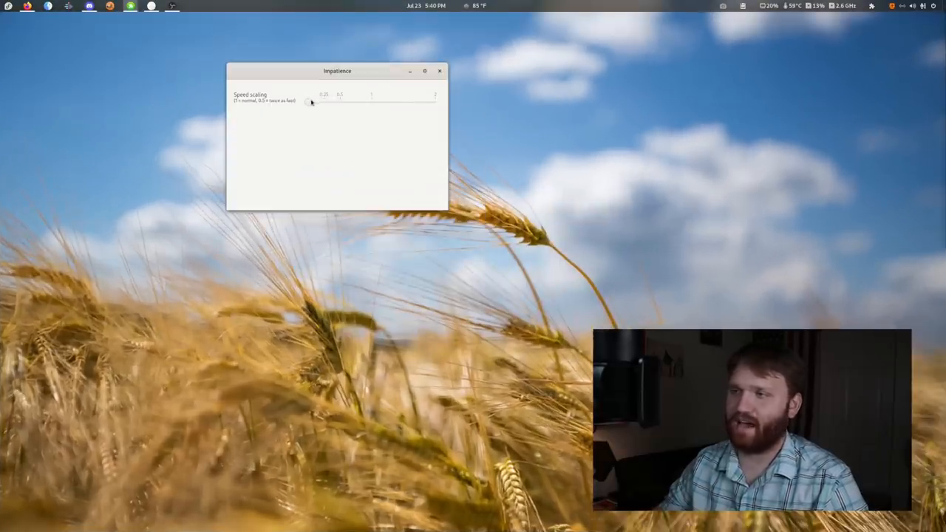
pyautogui.moveTo(310, 102); pyautogui.dragTo(341, 107)
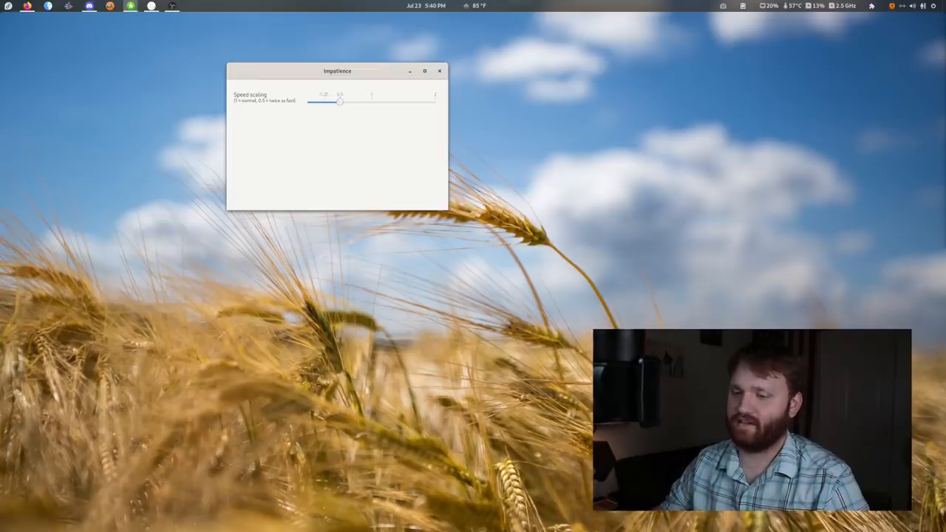
pyautogui.press('super')
pyautogui.press('super')
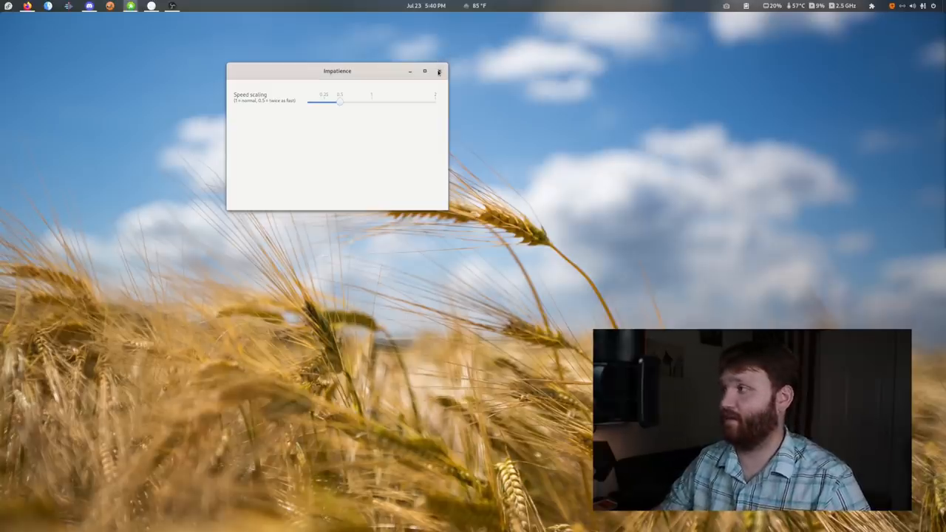
# - Capture a rectangular area of the wheat-field wallpaper with the Screenshot Tool's Select Area
pyautogui.click(439, 71)
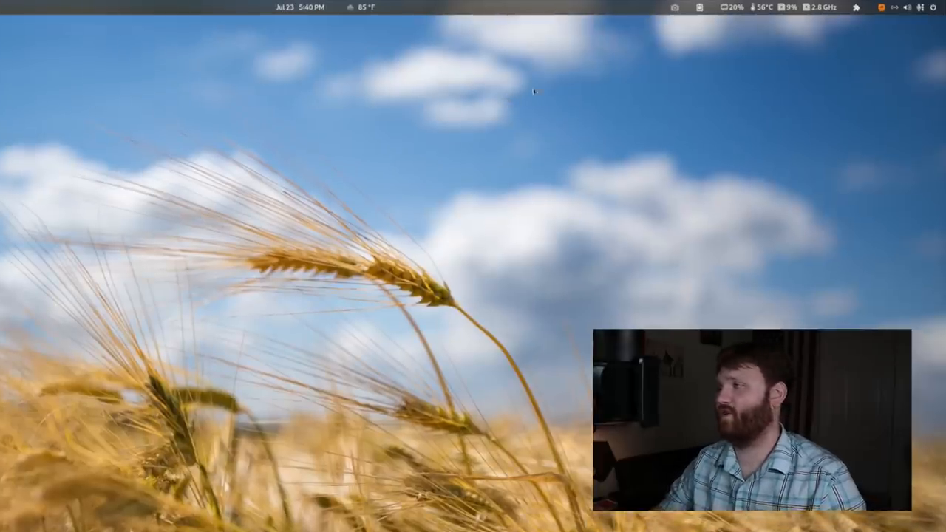
pyautogui.click(675, 7)
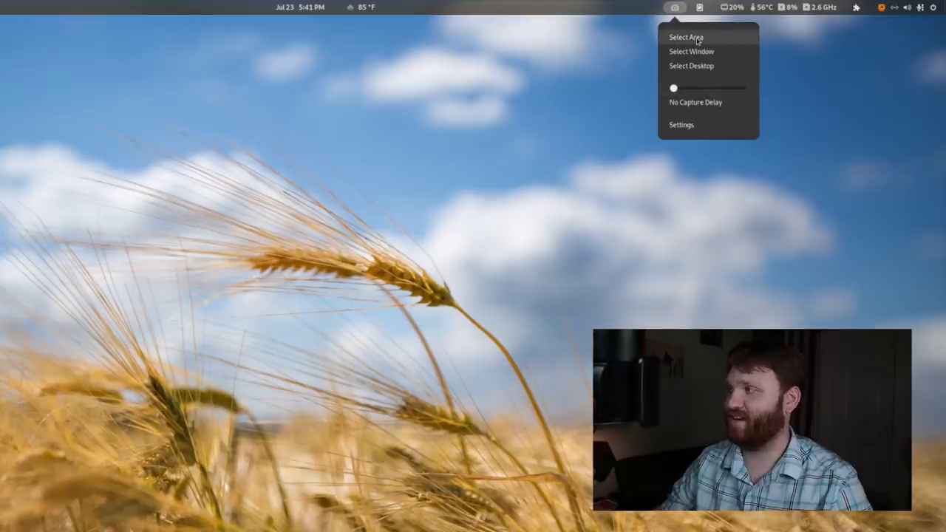
pyautogui.click(697, 41)
pyautogui.moveTo(613, 137); pyautogui.dragTo(128, 430)
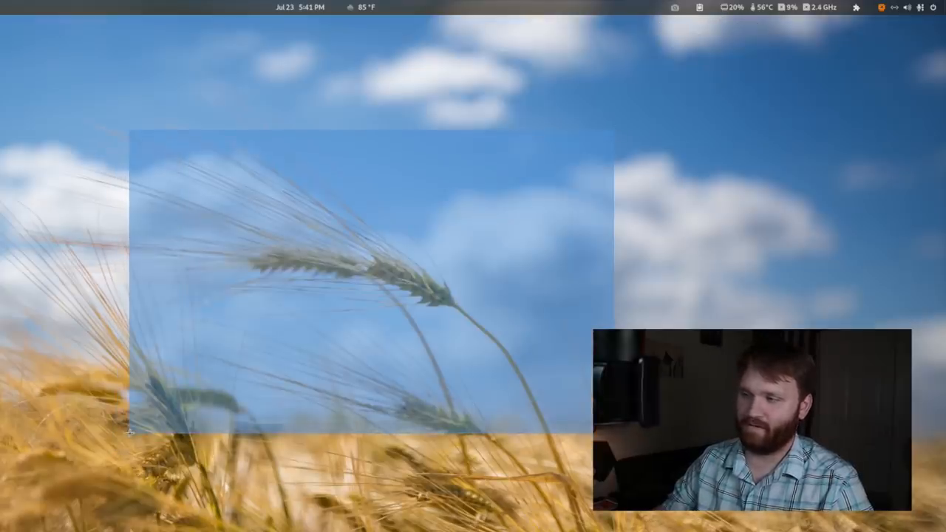
pyautogui.moveTo(128, 430)
pyautogui.mouseDown()
pyautogui.moveTo(227, 371)
pyautogui.moveTo(101, 449)
pyautogui.mouseUp()
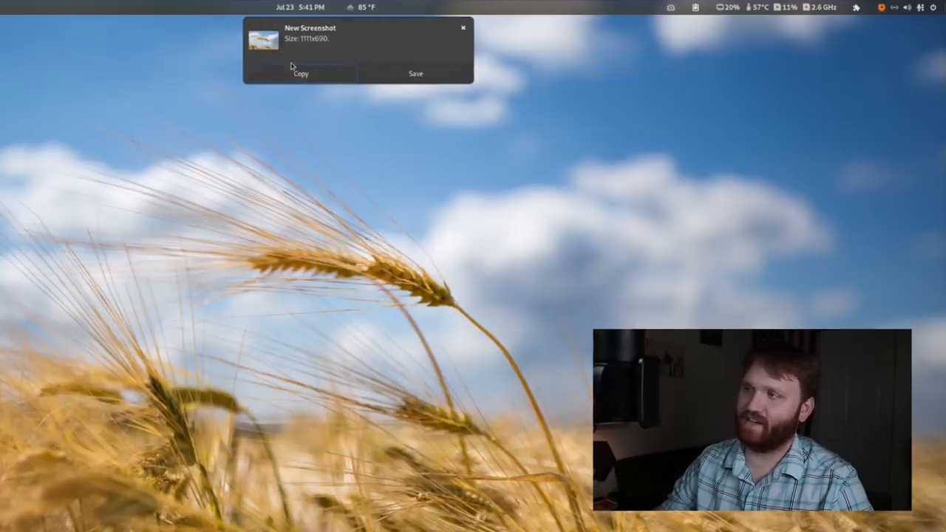
# - Dismiss the New Screenshot notification and reopen the screenshot tool's menu
pyautogui.click(463, 29)
pyautogui.click(670, 7)
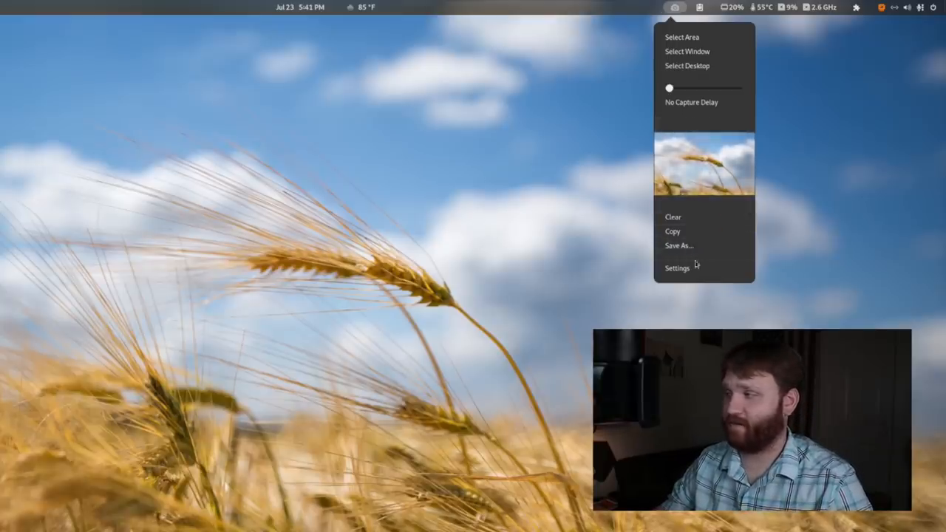
pyautogui.click(679, 218)
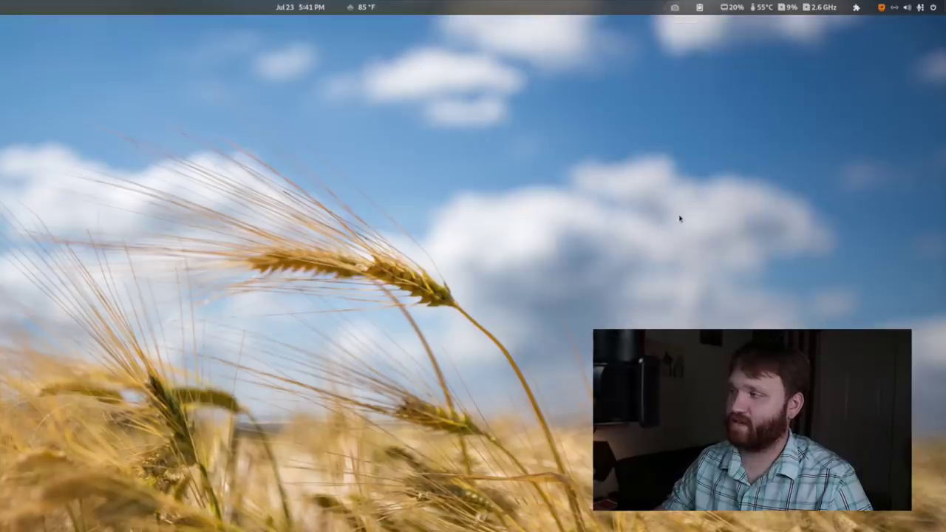
pyautogui.click(675, 7)
pyautogui.click(684, 135)
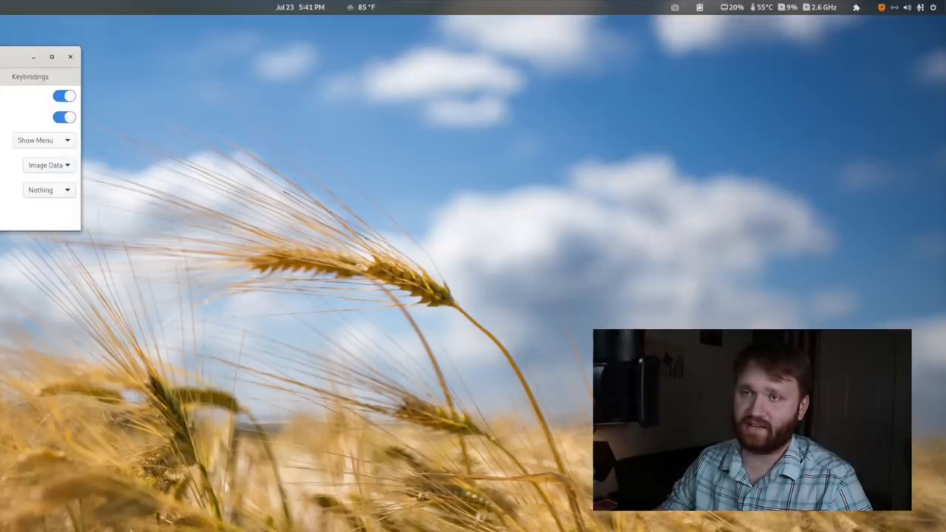
pyautogui.moveTo(15, 58); pyautogui.dragTo(267, 71)
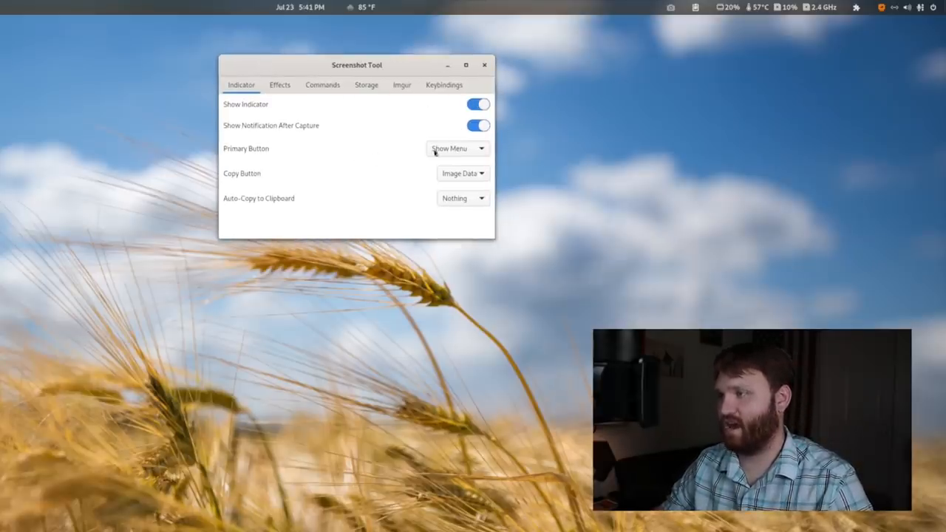
pyautogui.click(280, 85)
pyautogui.click(323, 85)
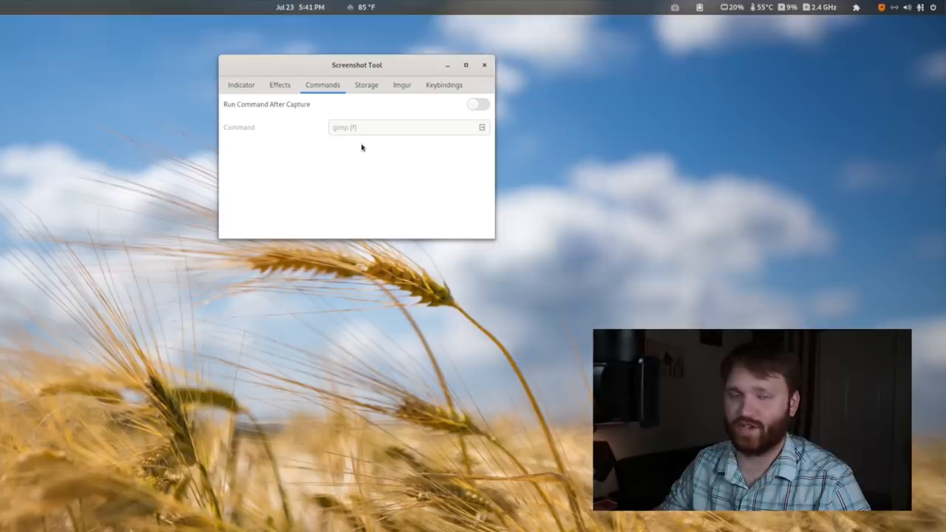
pyautogui.click(366, 85)
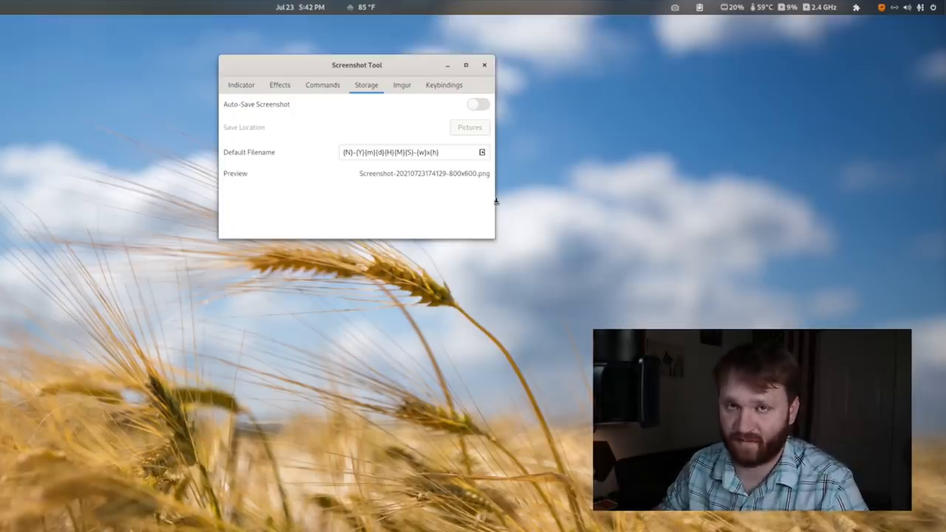
pyautogui.click(402, 85)
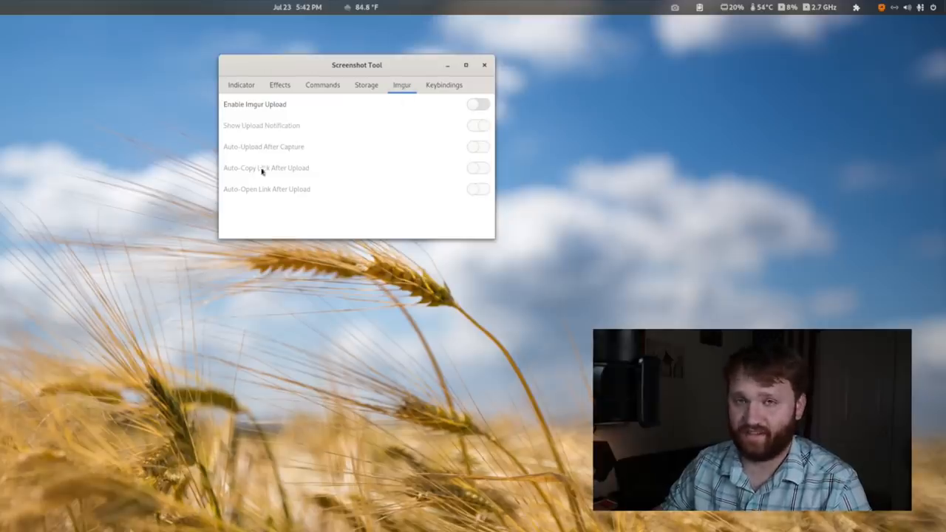
pyautogui.click(444, 85)
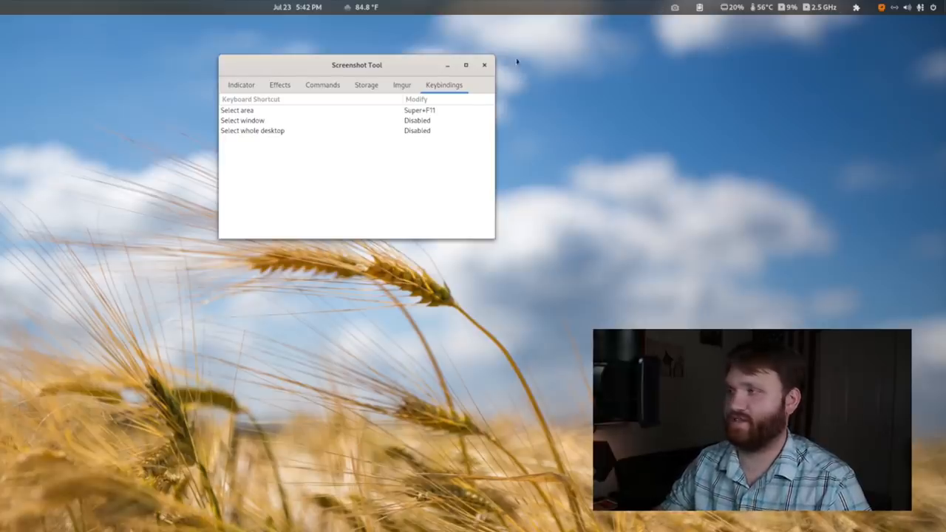
pyautogui.click(484, 65)
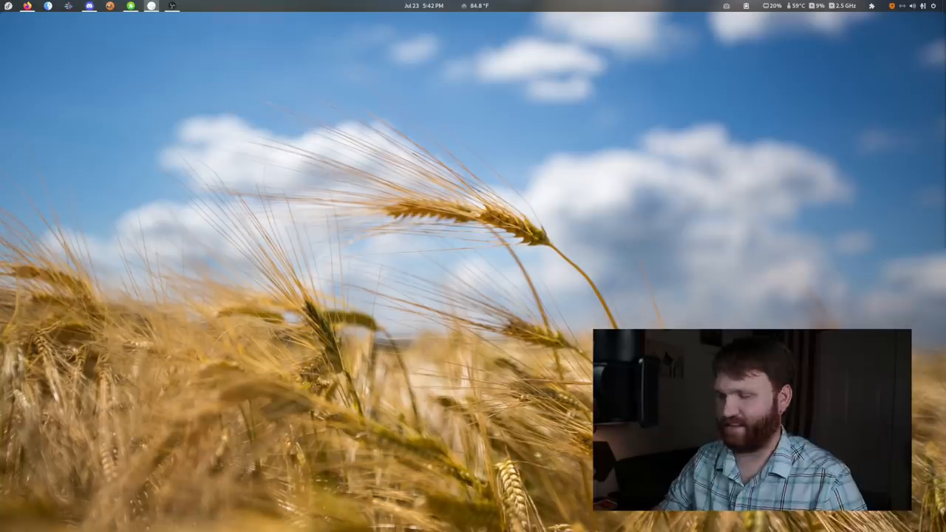
pyautogui.moveTo(517, 196)
pyautogui.mouseDown()
pyautogui.moveTo(322, 140)
pyautogui.moveTo(360, 168)
pyautogui.mouseUp()
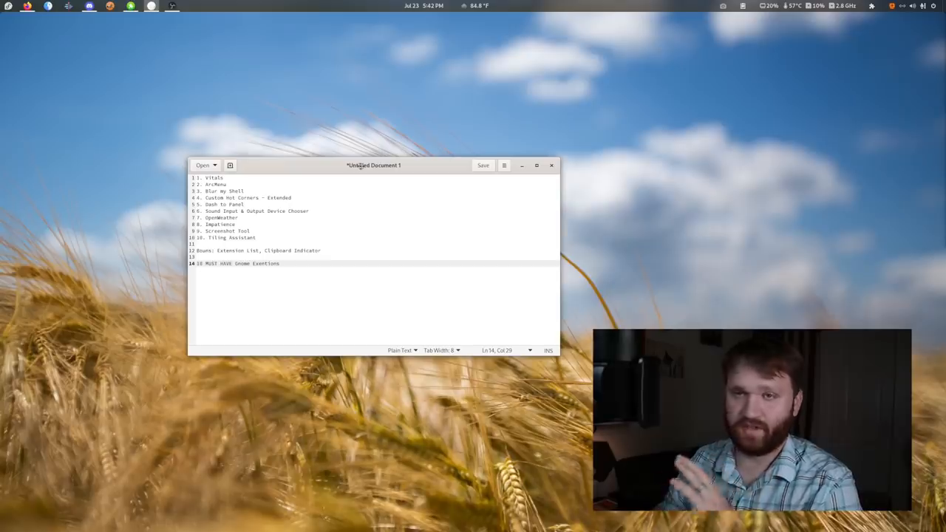
pyautogui.moveTo(360, 165); pyautogui.dragTo(1, 180)
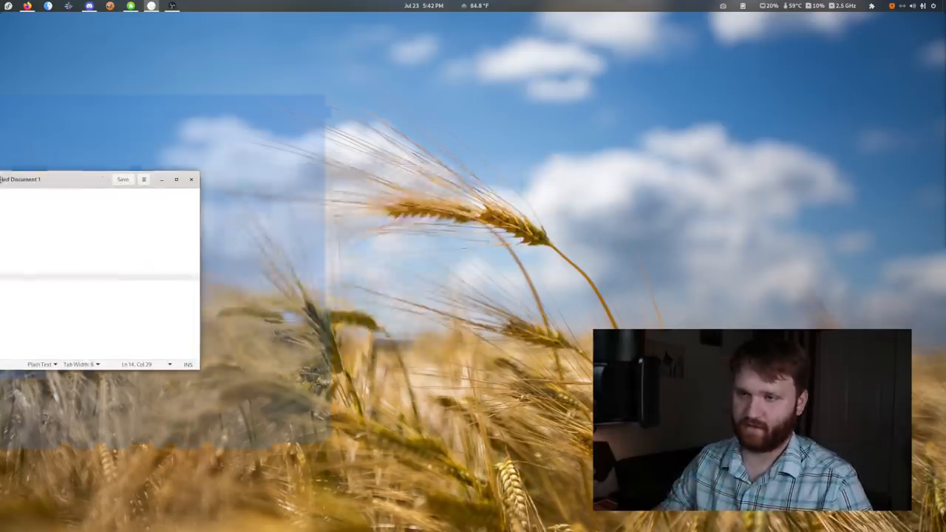
pyautogui.hotkey('alt', 'Tab')
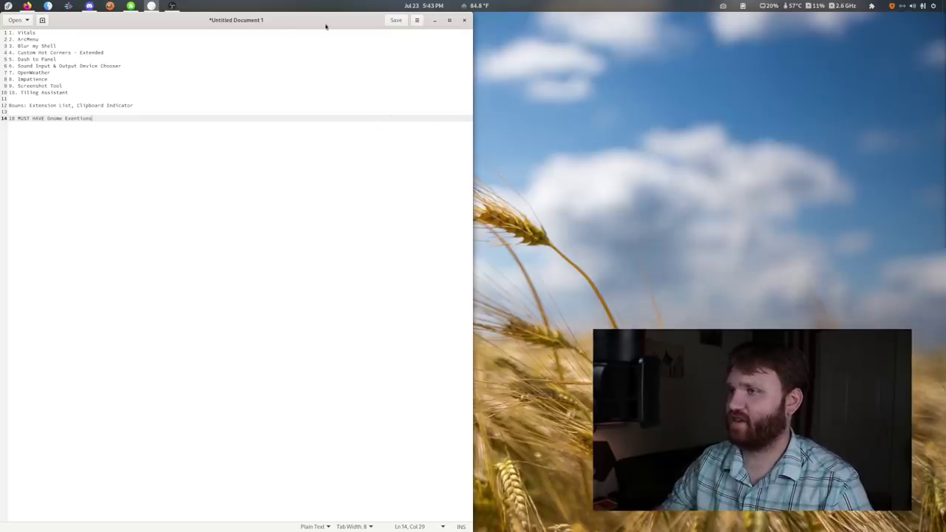
pyautogui.moveTo(325, 22); pyautogui.dragTo(418, 125)
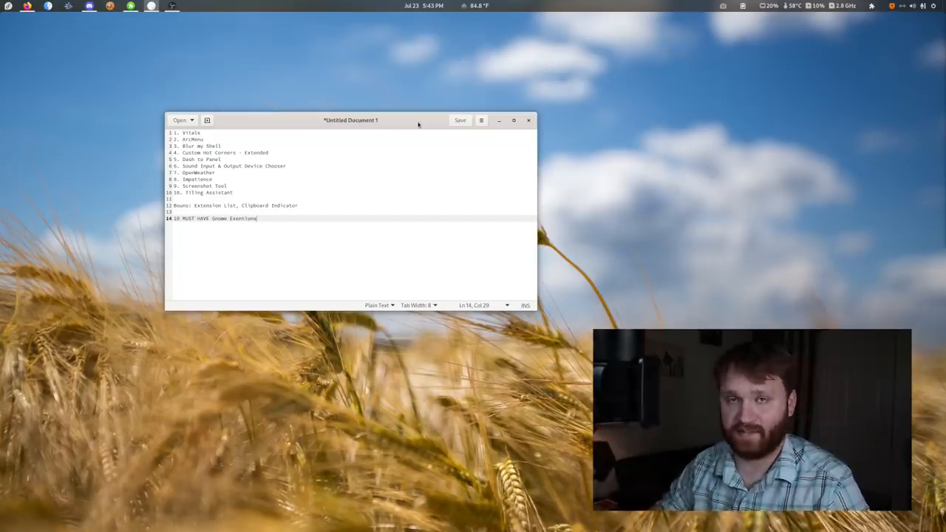
pyautogui.moveTo(418, 125); pyautogui.dragTo(943, 295)
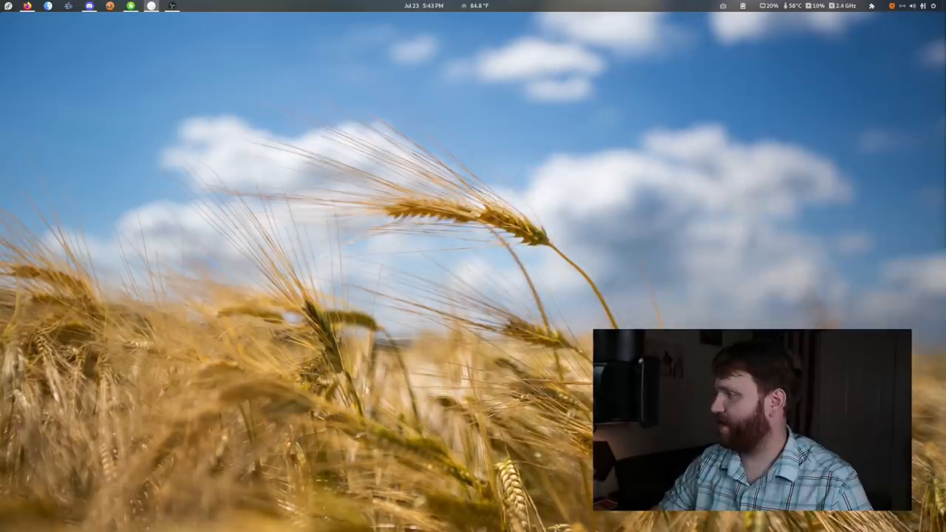
pyautogui.click(873, 6)
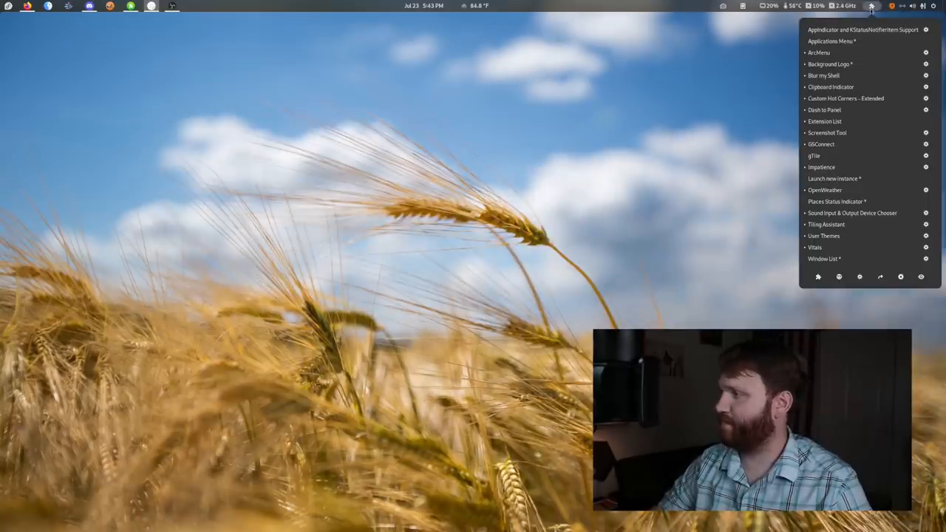
pyautogui.click(926, 76)
pyautogui.moveTo(279, 29)
pyautogui.mouseDown()
pyautogui.moveTo(303, 46)
pyautogui.moveTo(452, 66)
pyautogui.mouseUp()
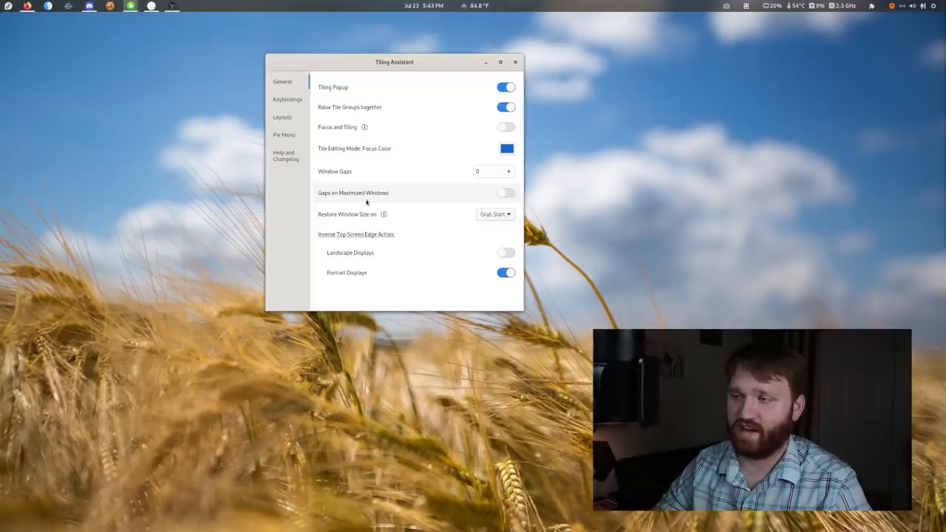
pyautogui.click(284, 118)
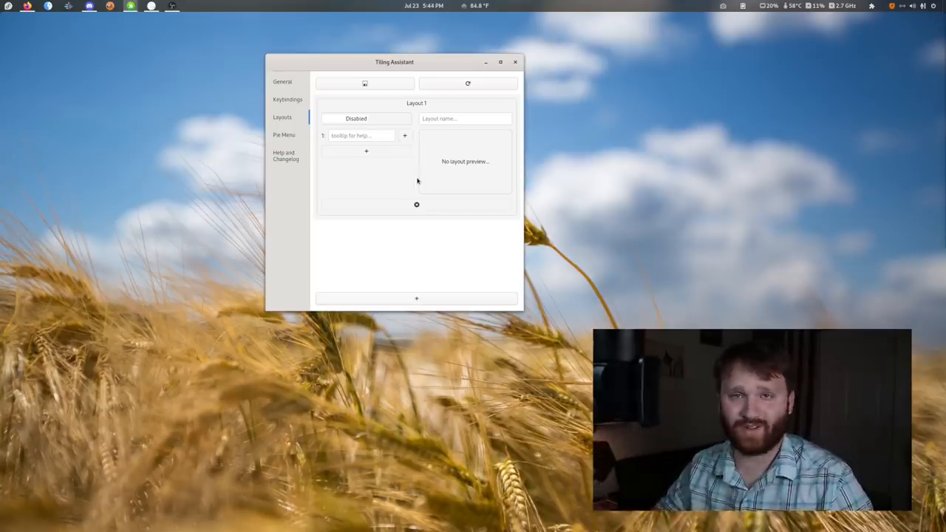
pyautogui.click(285, 135)
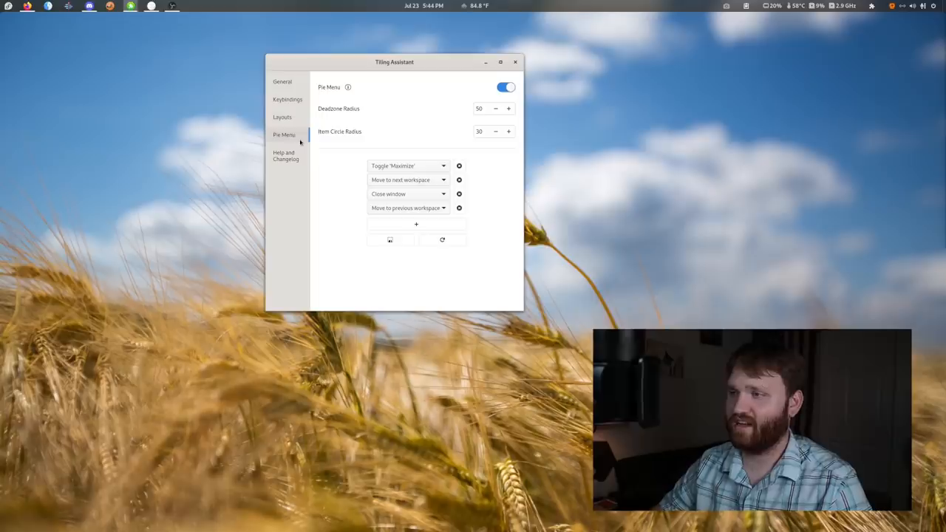
pyautogui.click(288, 99)
pyautogui.scroll(-2, 384, 188)
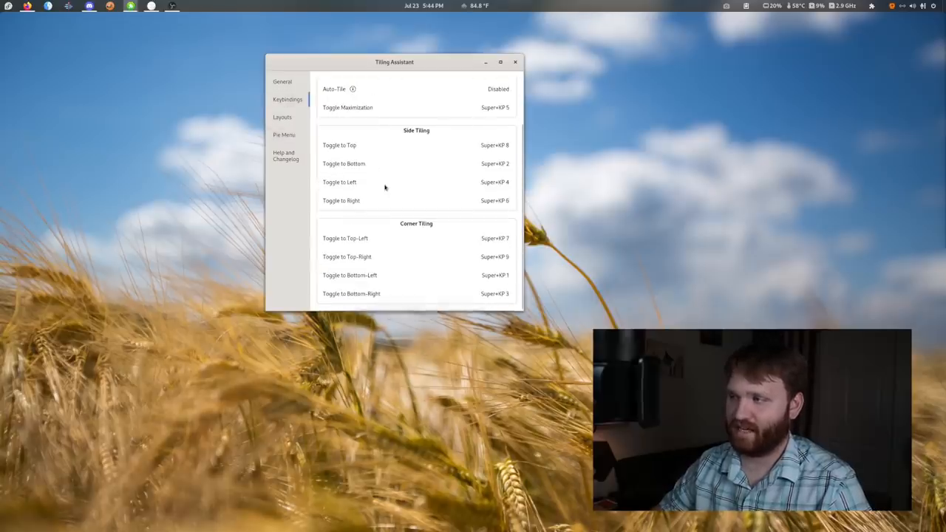
pyautogui.scroll(3, 385, 188)
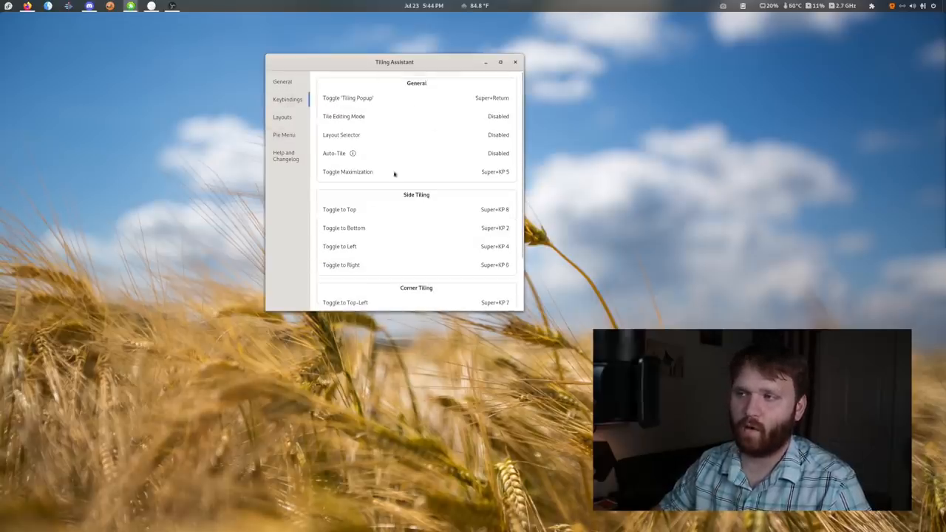
pyautogui.scroll(-3, 394, 181)
pyautogui.scroll(3, 414, 222)
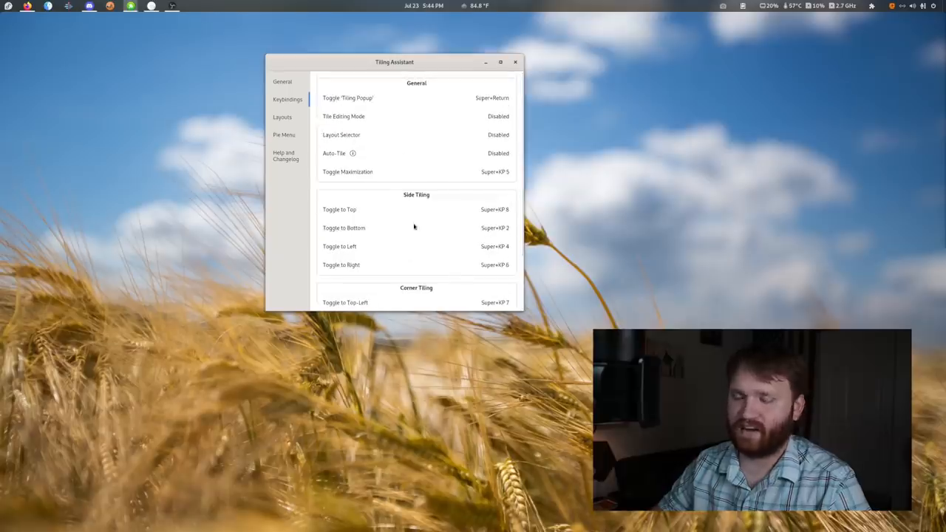
pyautogui.scroll(-2, 425, 172)
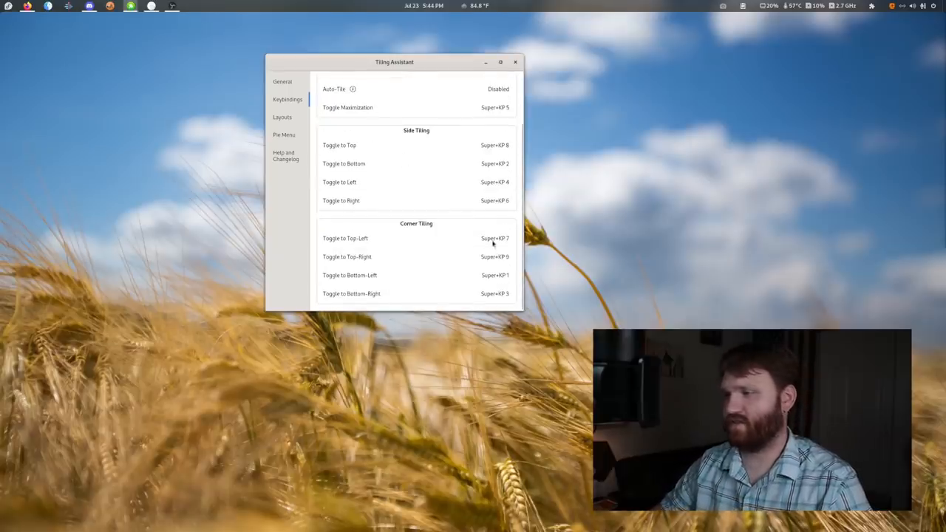
pyautogui.scroll(2, 506, 236)
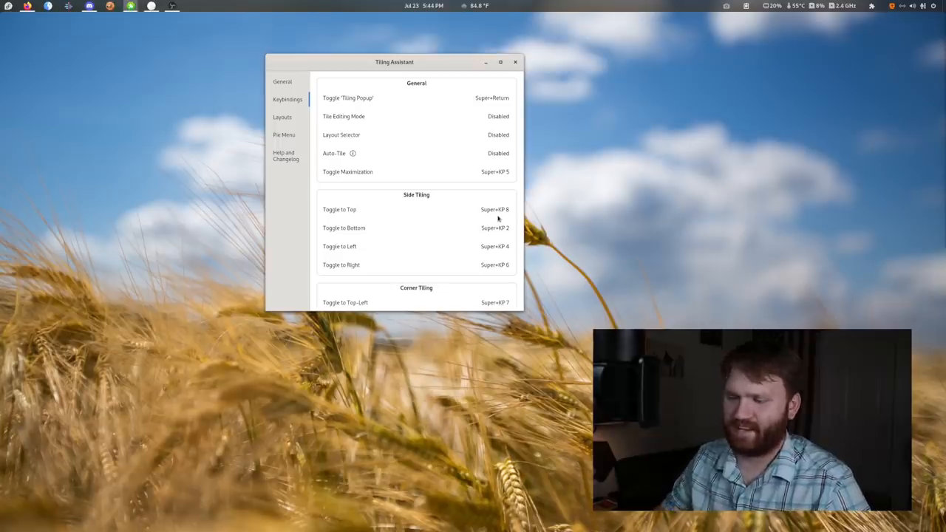
pyautogui.moveTo(522, 166)
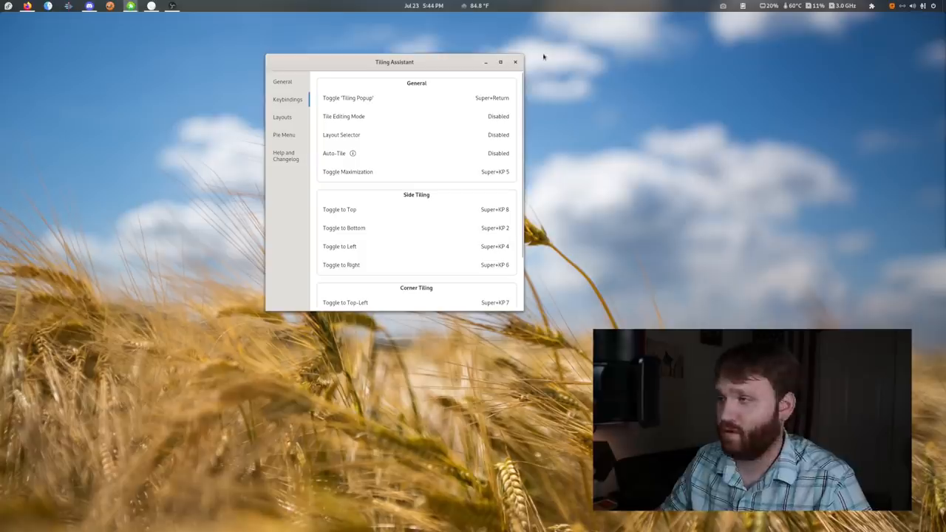
# - Close Tiling Assistant settings and show the installed-extensions list
pyautogui.click(516, 63)
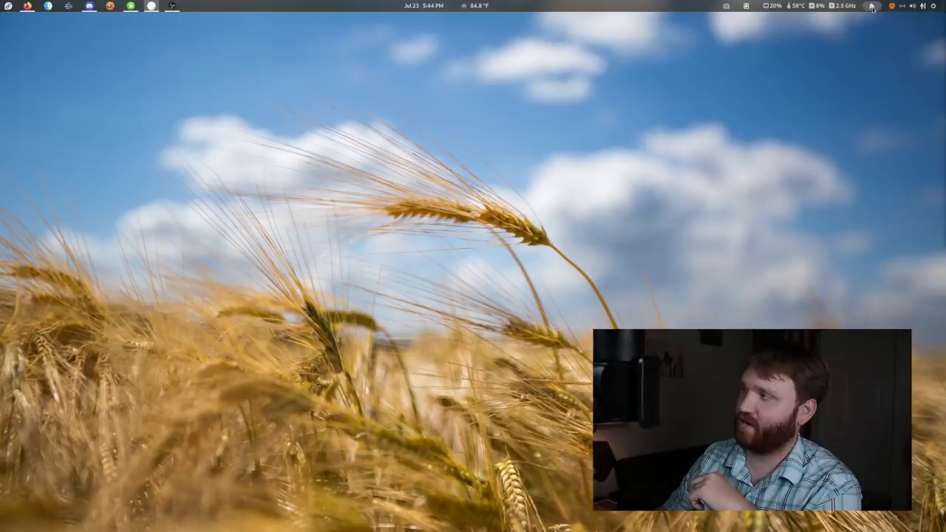
pyautogui.click(873, 7)
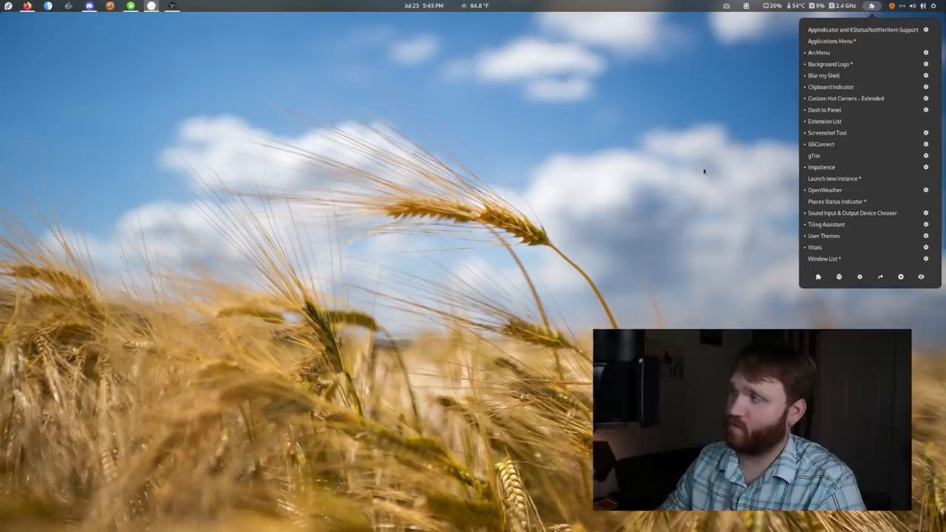
# - Show the clipboard history, then its Clipboard Indicator preferences centred on screen
pyautogui.click(746, 6)
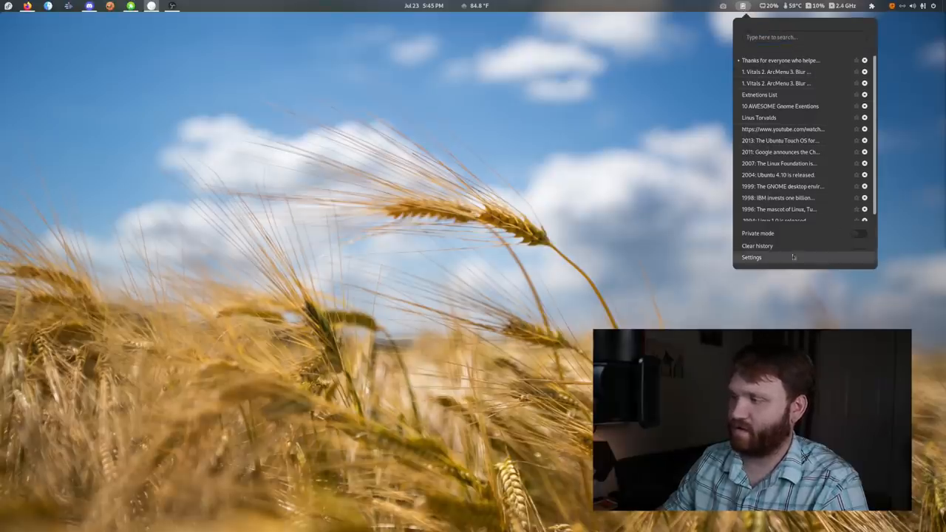
pyautogui.click(752, 257)
pyautogui.moveTo(58, 27); pyautogui.dragTo(417, 46)
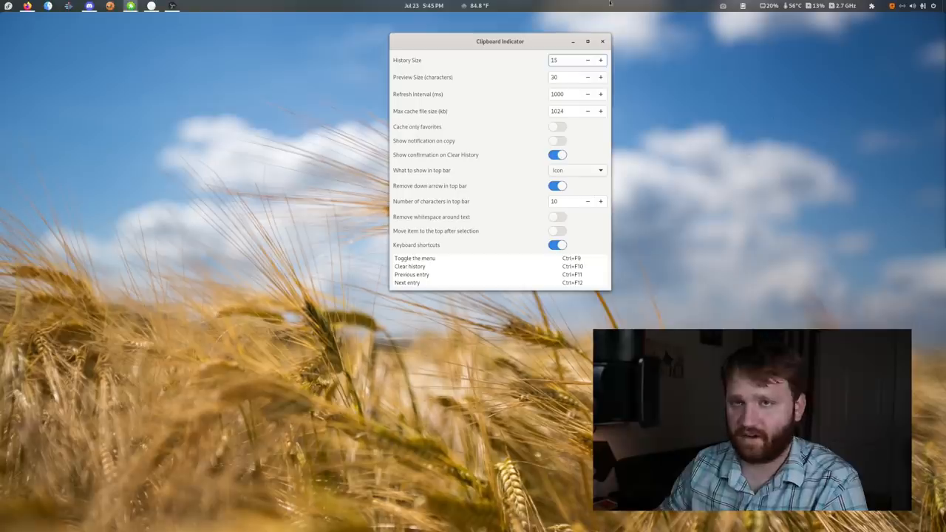
pyautogui.click(603, 42)
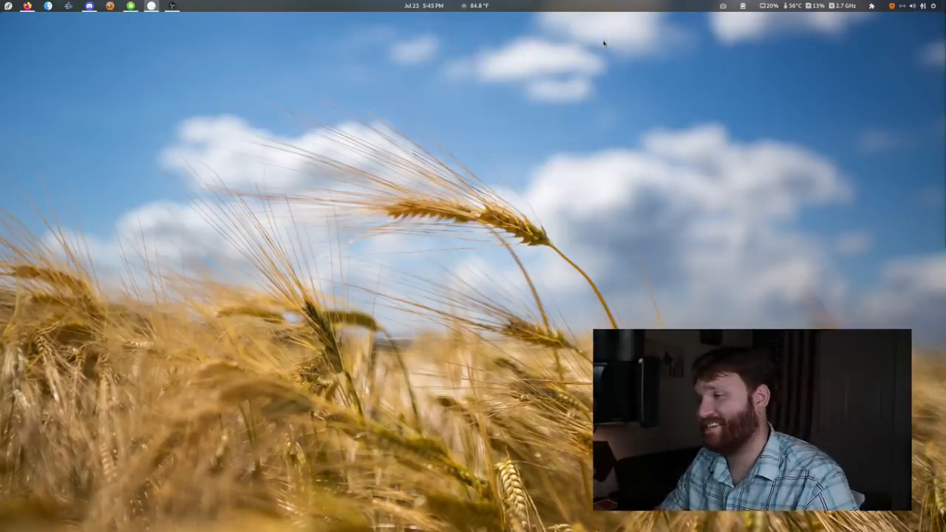